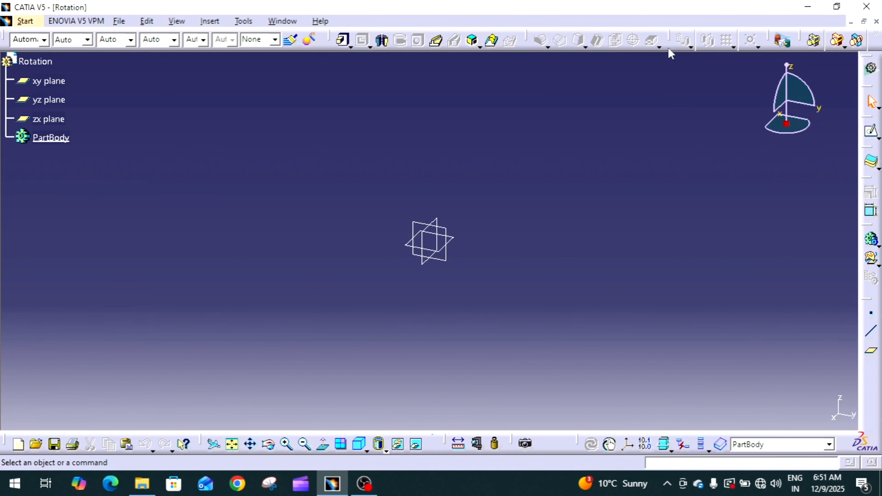
drag(672, 43, 587, 106)
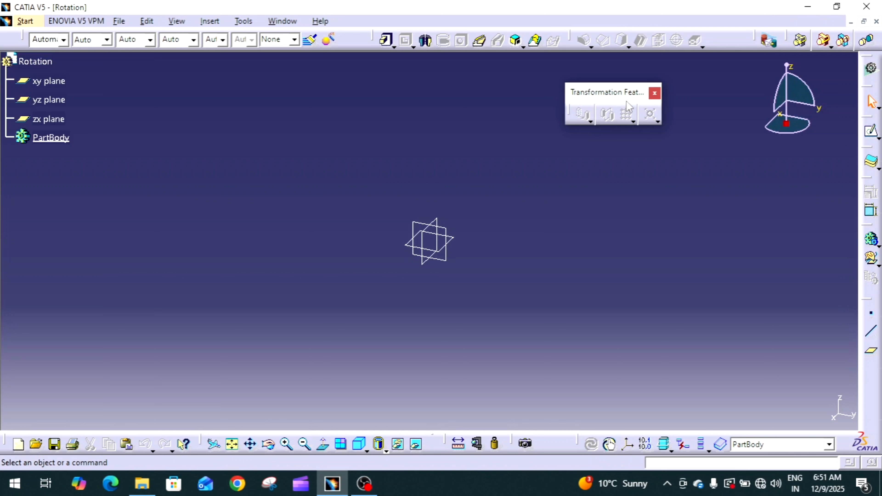
click(590, 120)
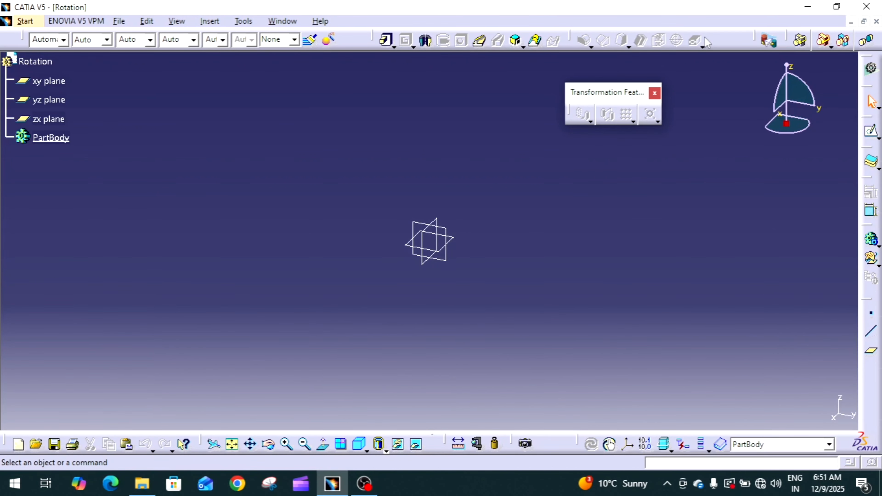
drag(710, 31, 710, 34)
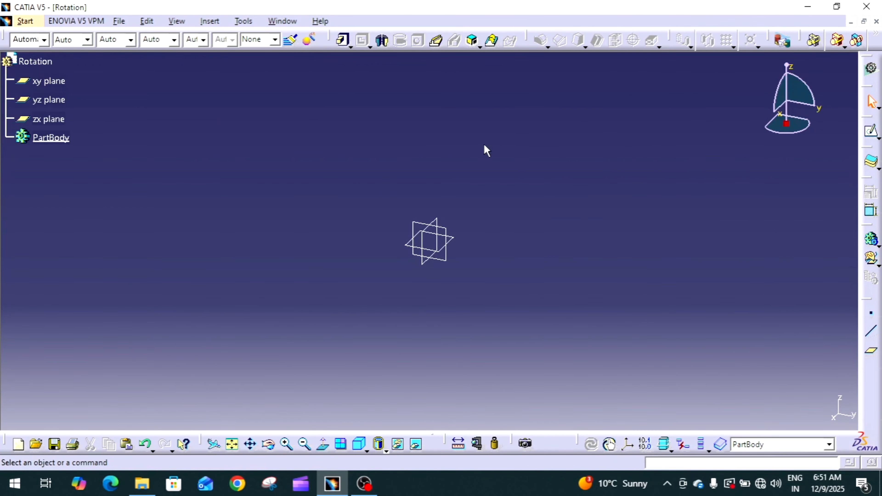
click(452, 239)
click(106, 180)
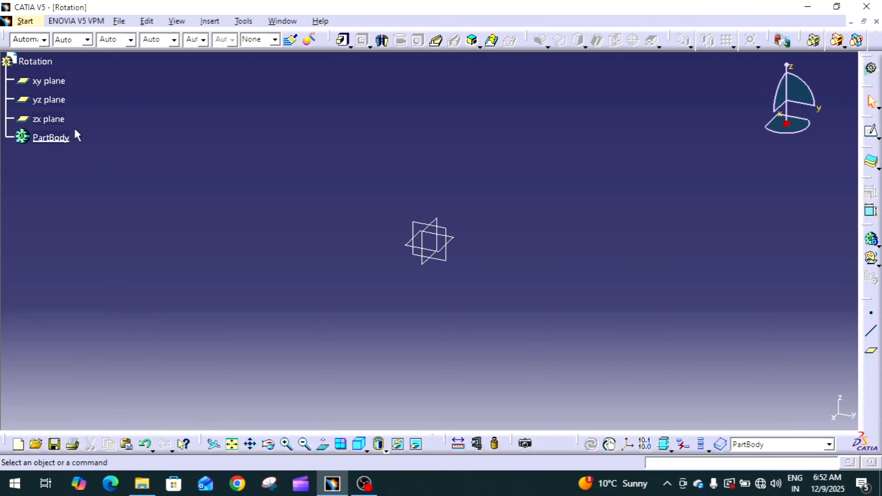
Rename the PartBody feature as Body-1.
click(52, 138)
right_click(45, 137)
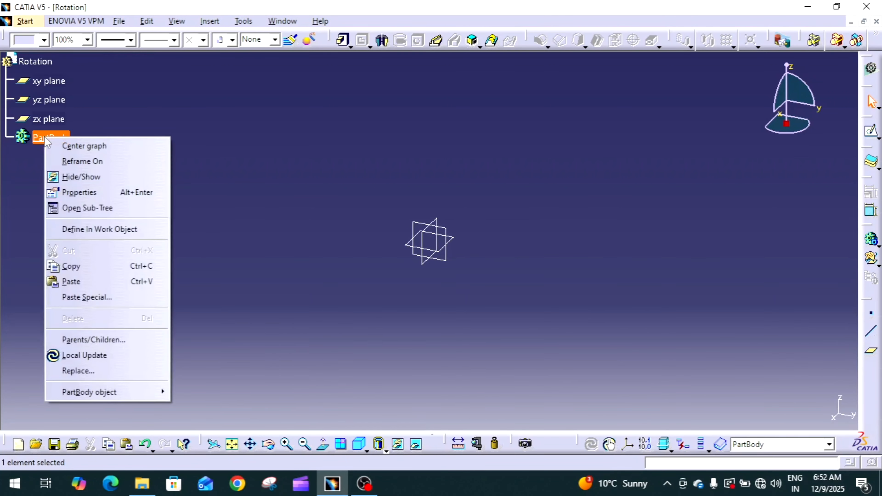
click(104, 194)
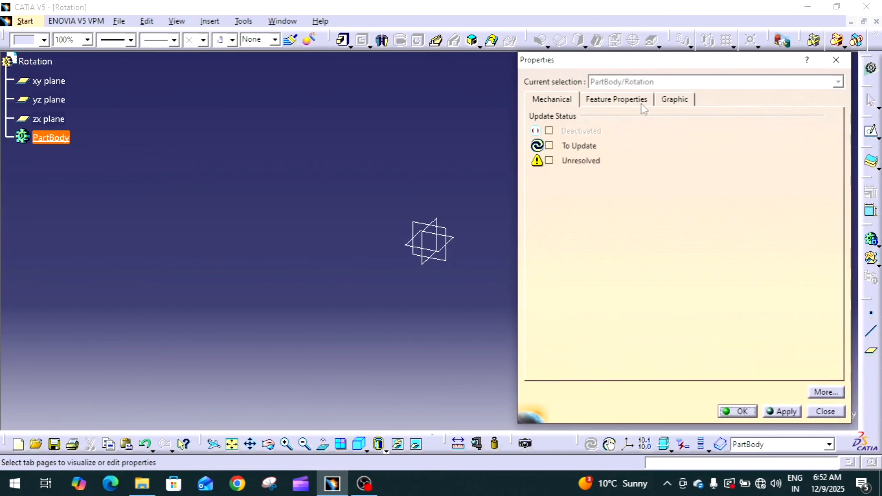
click(640, 102)
text(Body-1)
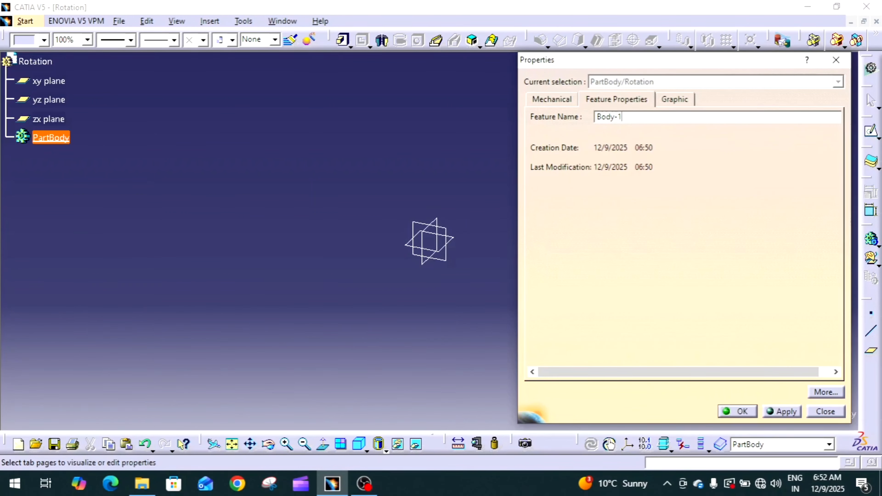
key(Return)
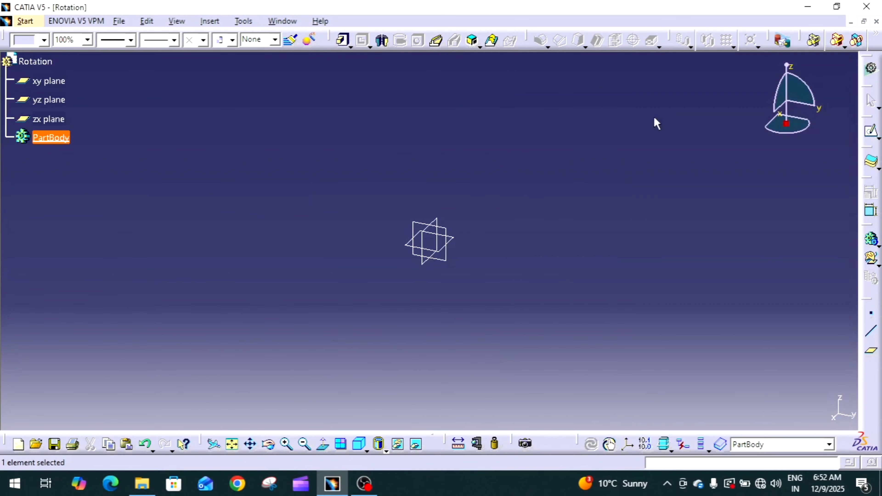
Sketch a rectangle on the xy plane from the origin into the positive quadrant, about 61 by 62 mm.
click(460, 242)
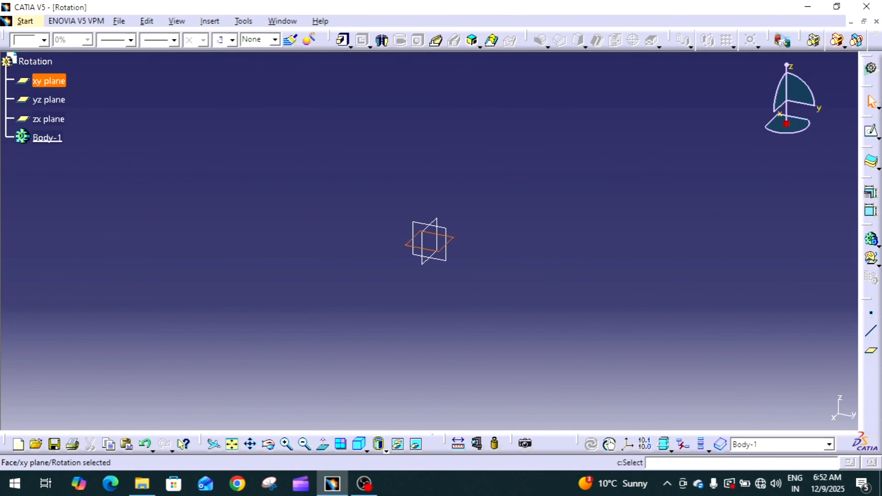
click(871, 131)
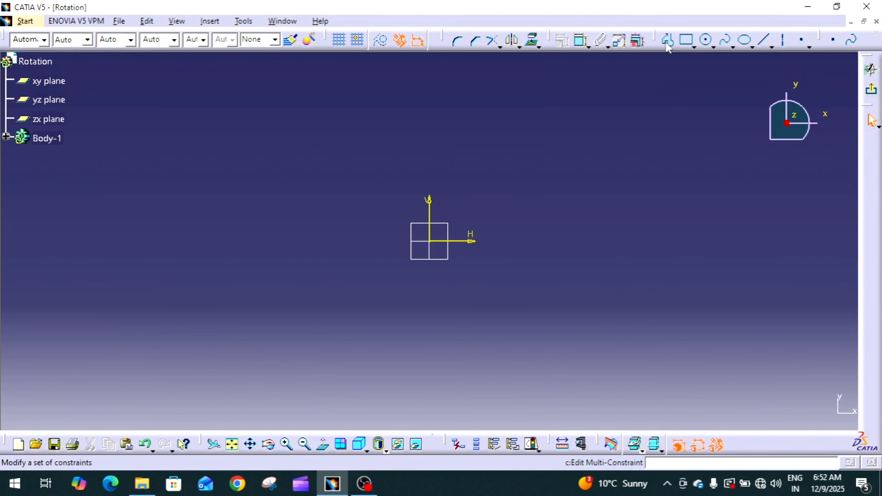
click(685, 39)
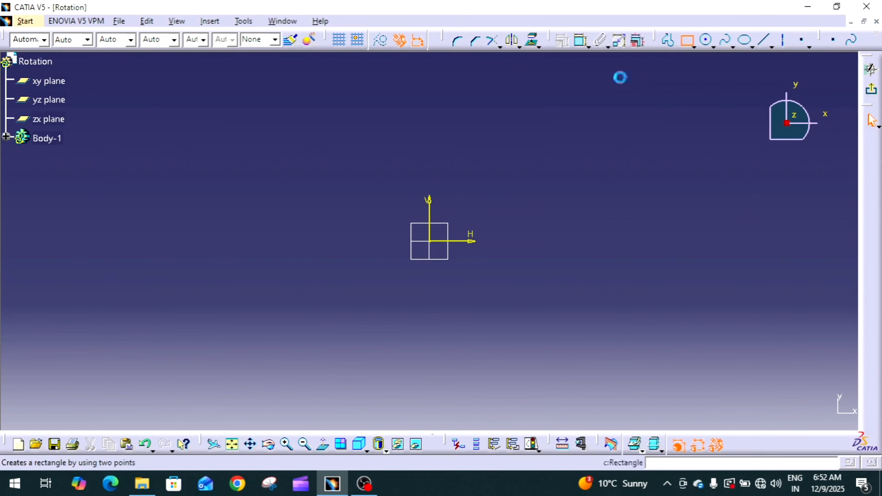
click(430, 241)
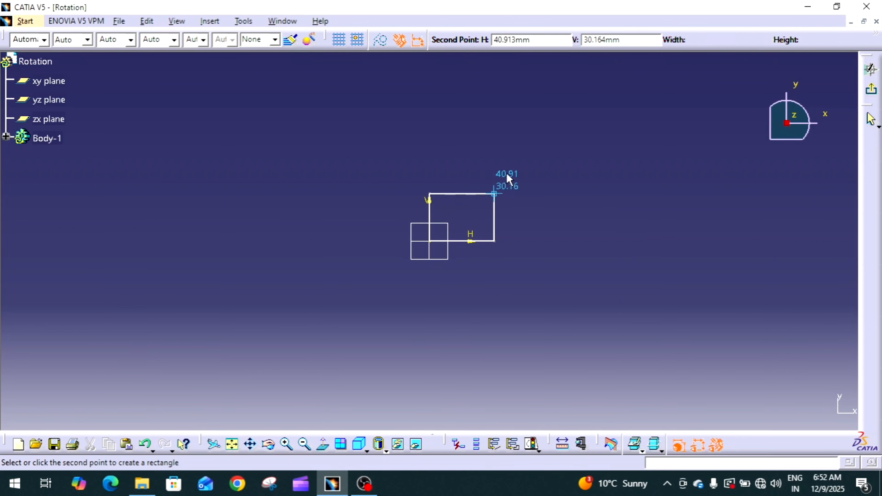
click(526, 143)
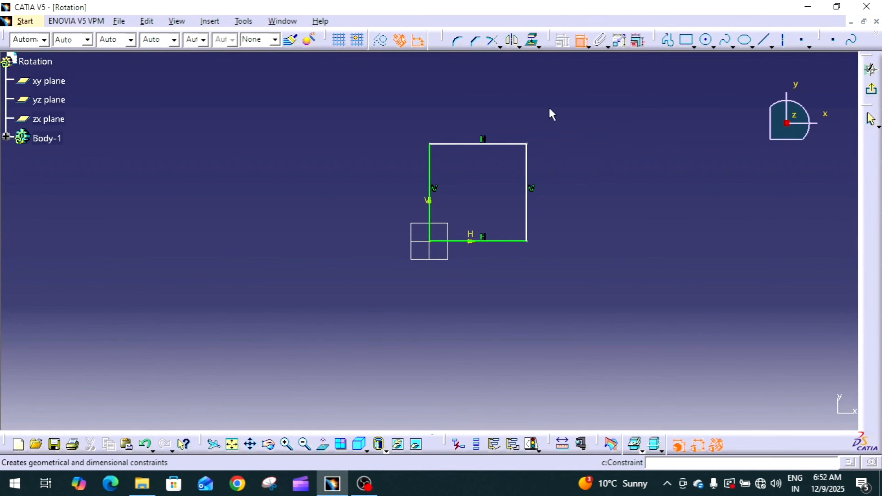
Dimension the rectangle's horizontal edge and set its width to 50 mm.
click(495, 144)
click(490, 105)
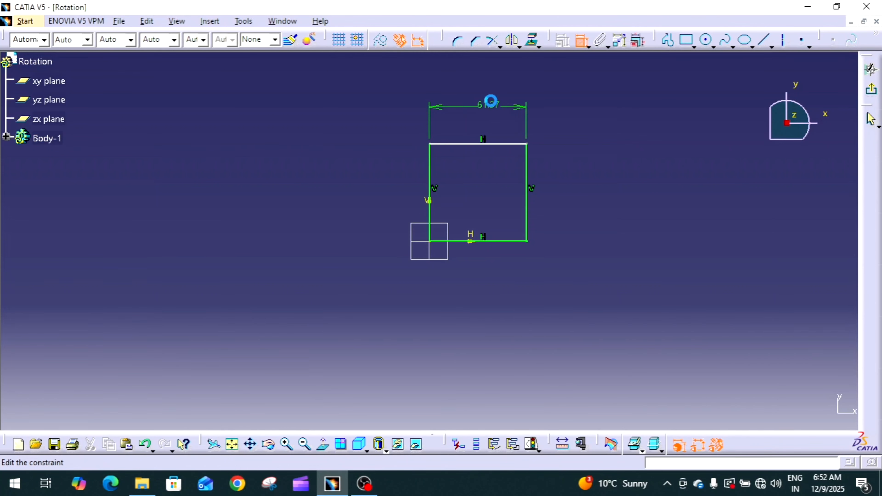
double_click(492, 106)
text(10)
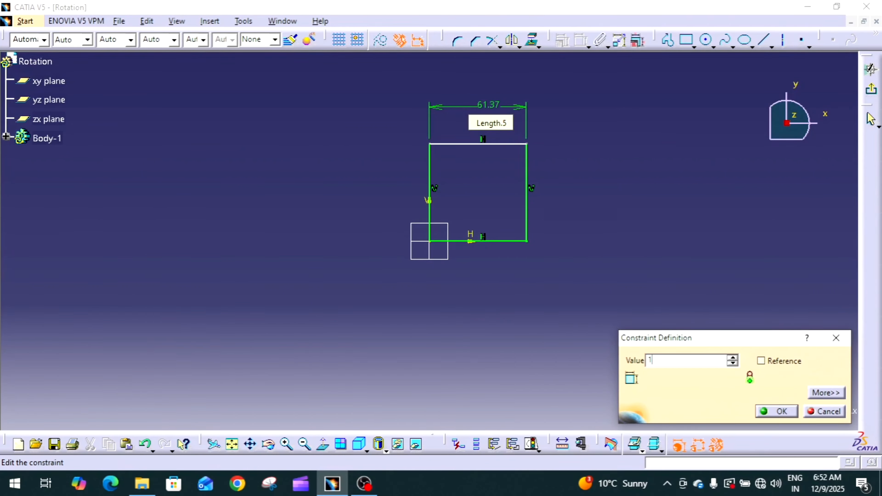
key(Return)
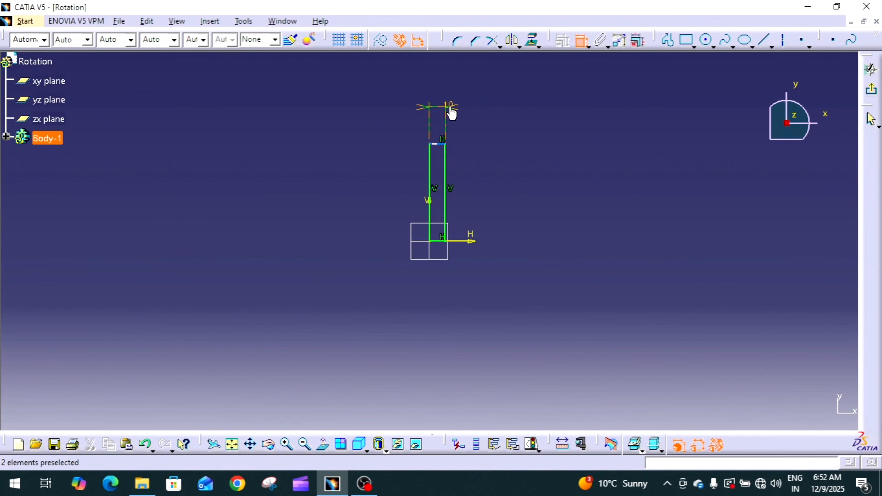
double_click(449, 106)
text(50)
key(Return)
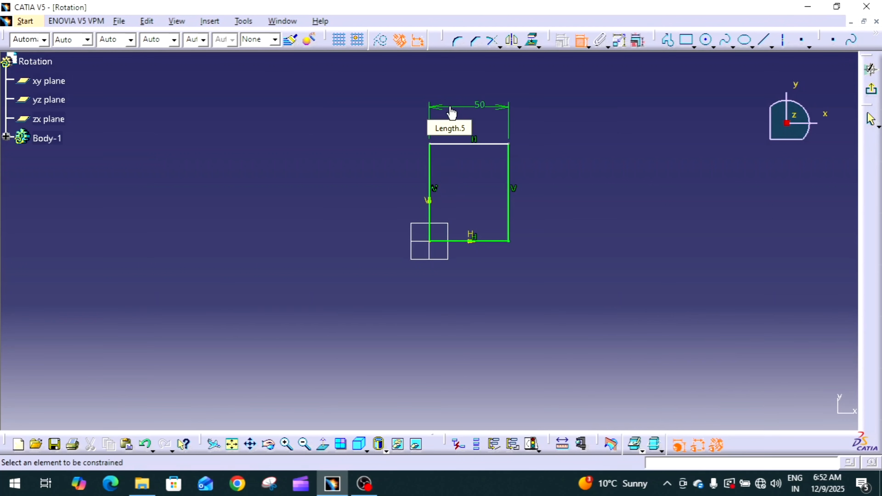
Dimension the rectangle's vertical edge and set its height to 60 mm.
click(508, 158)
click(555, 170)
double_click(547, 158)
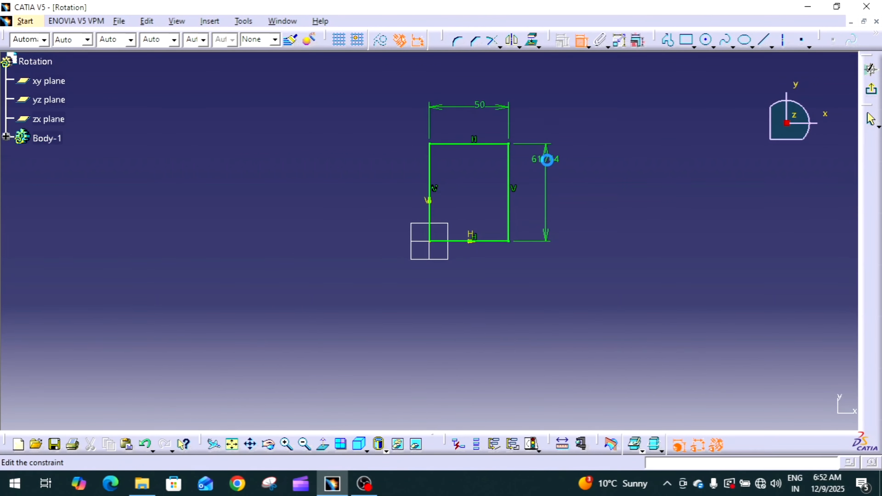
text(60)
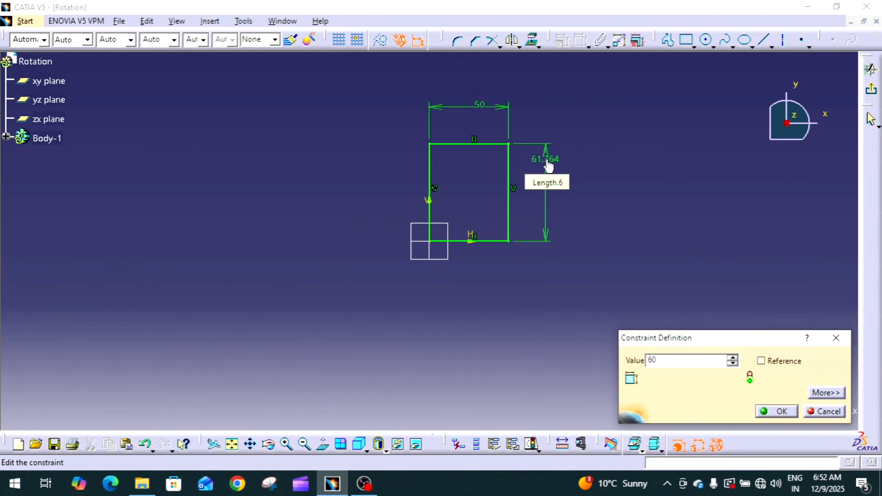
key(Return)
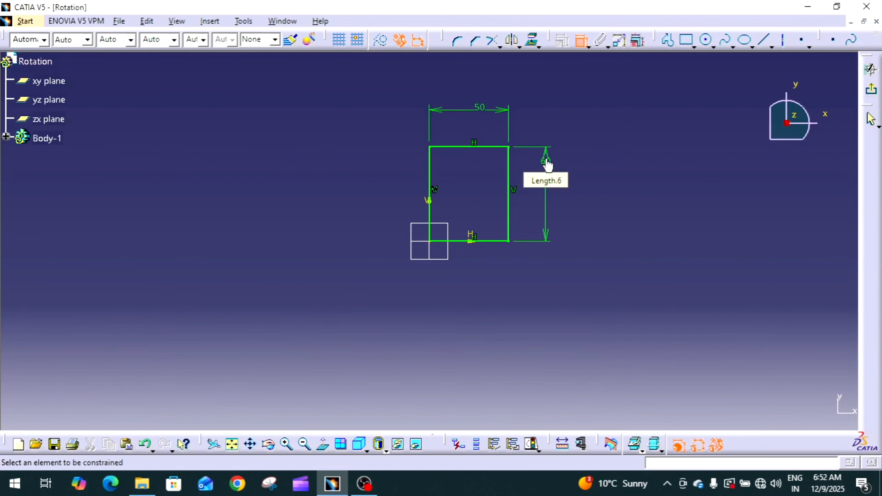
Finish the sketch and extrude the rectangle as a pad 10 mm long.
click(872, 91)
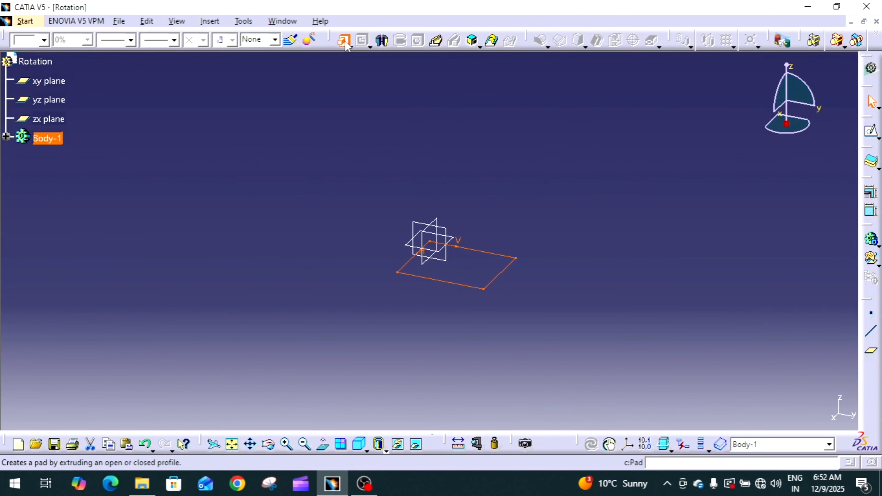
click(343, 39)
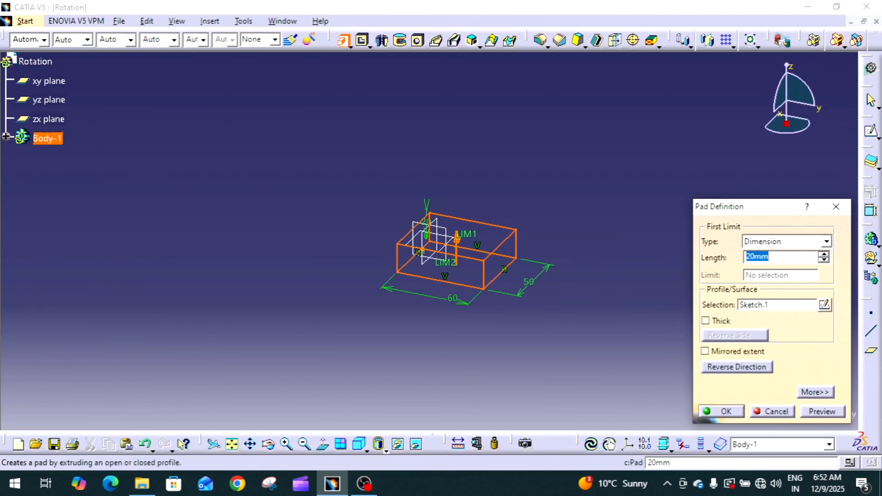
text(10)
key(Return)
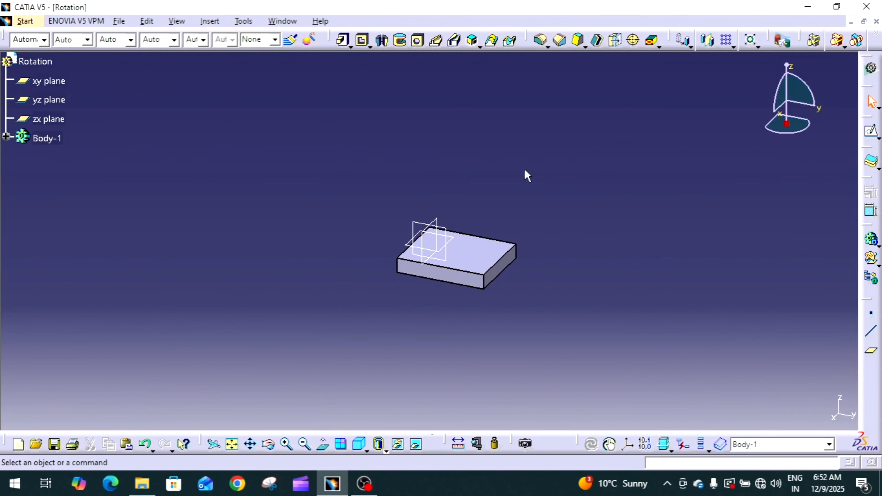
Insert a new body in the part and define it as the in-work object.
click(207, 22)
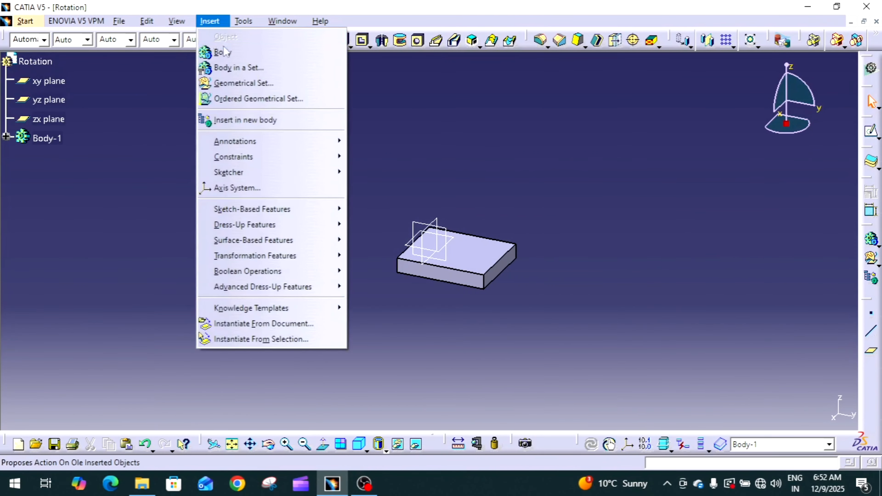
click(225, 52)
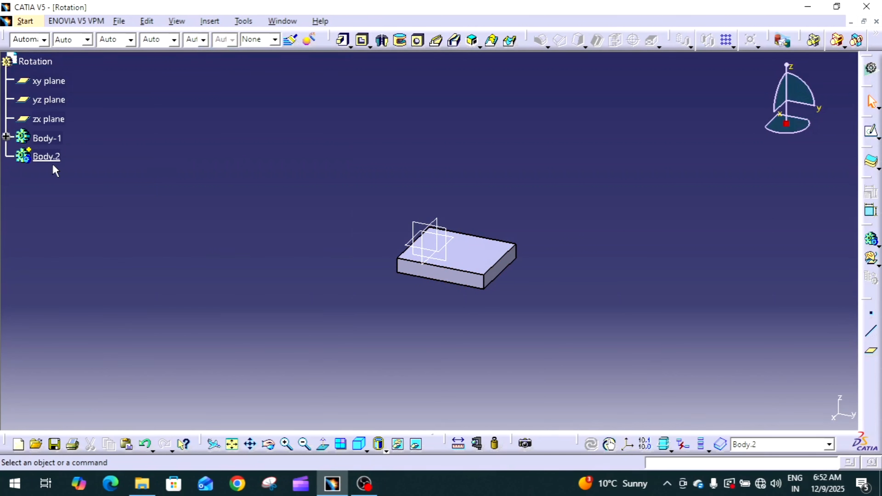
right_click(53, 159)
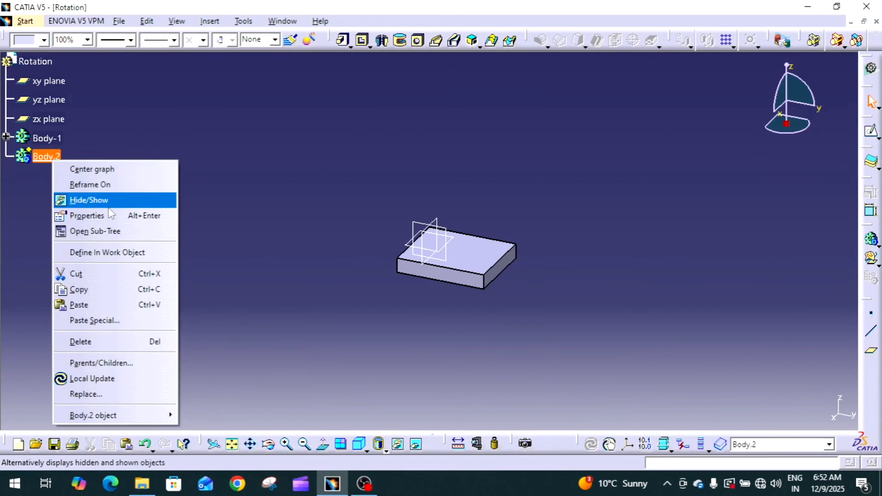
click(225, 200)
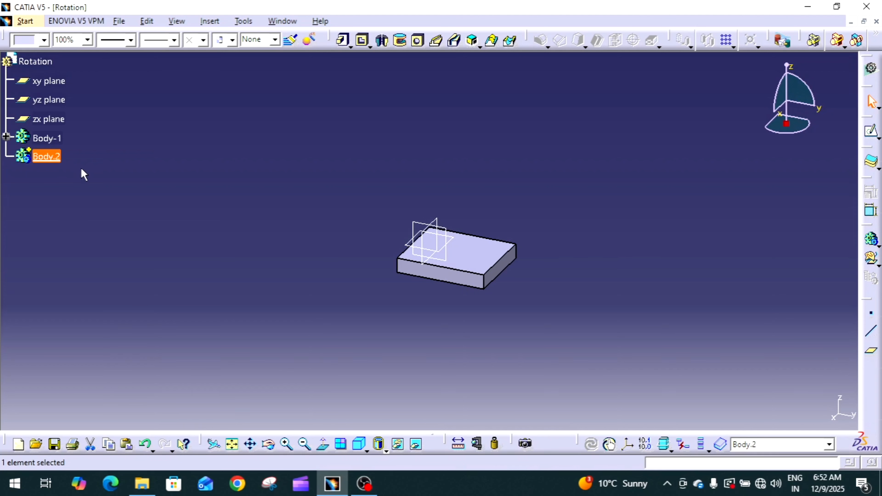
click(155, 205)
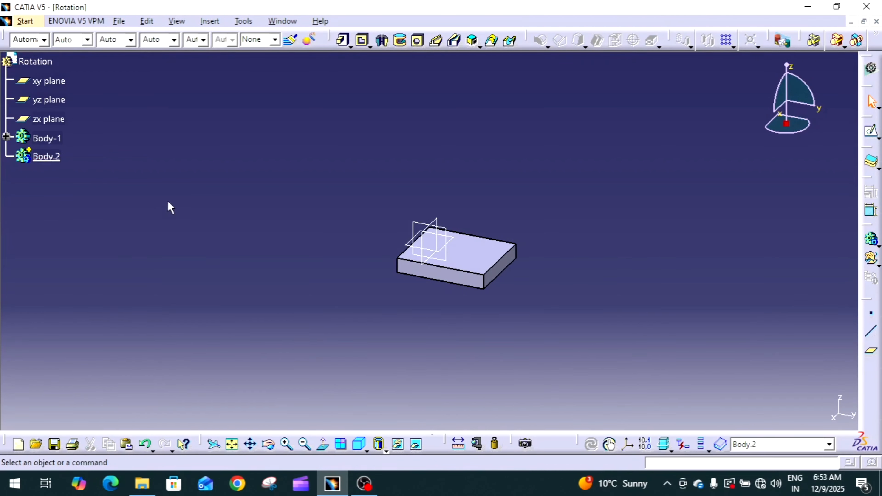
right_click(42, 155)
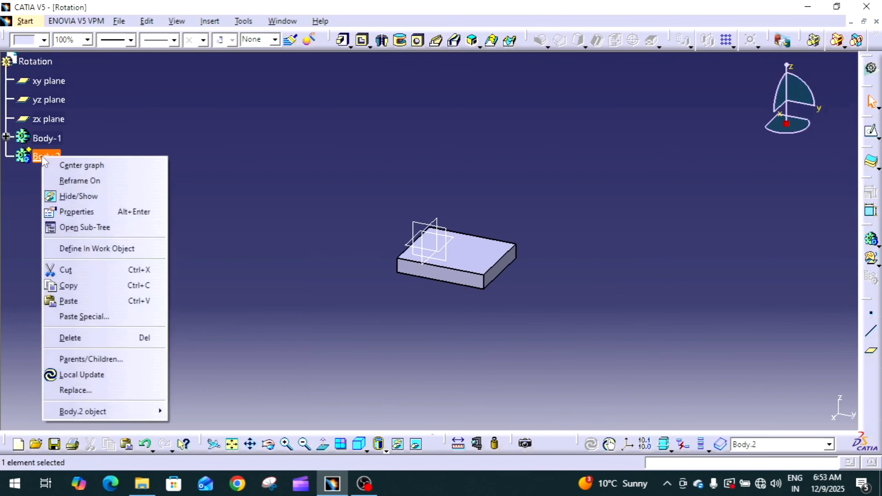
click(119, 258)
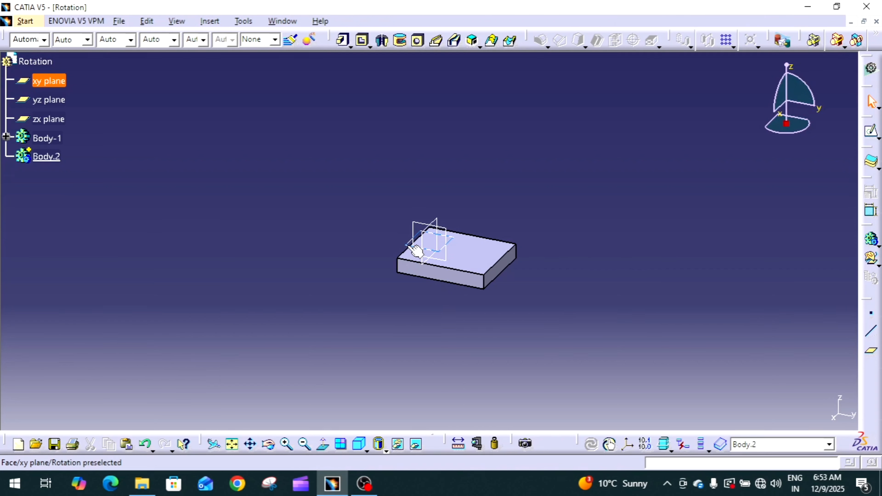
In the new body, sketch a rectangle on the xy plane from the origin, about 51 mm wide and 68 mm downward below the first block.
click(417, 250)
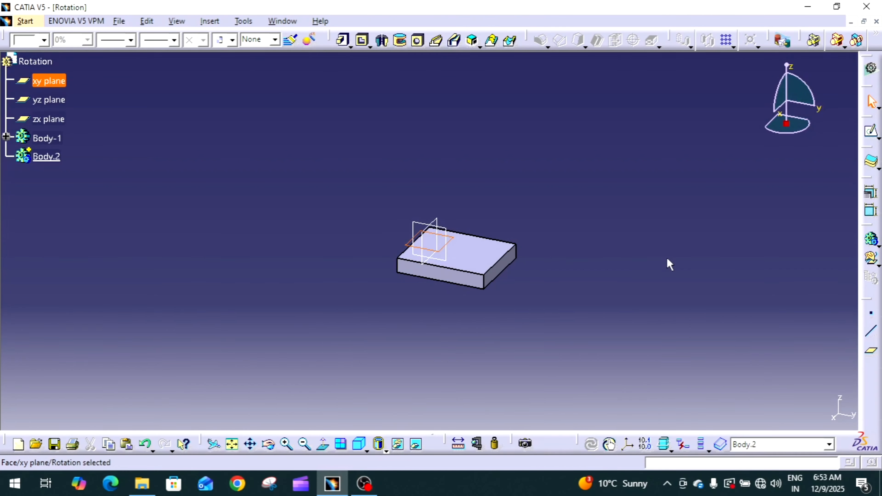
click(870, 131)
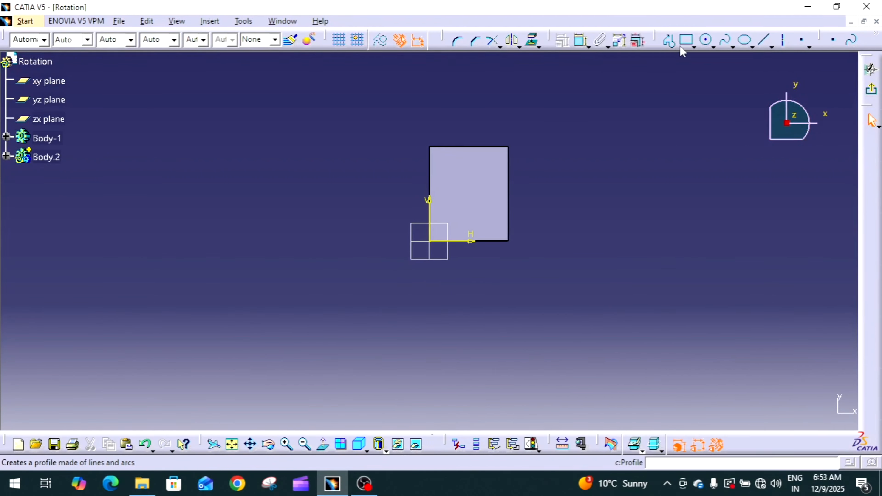
click(686, 39)
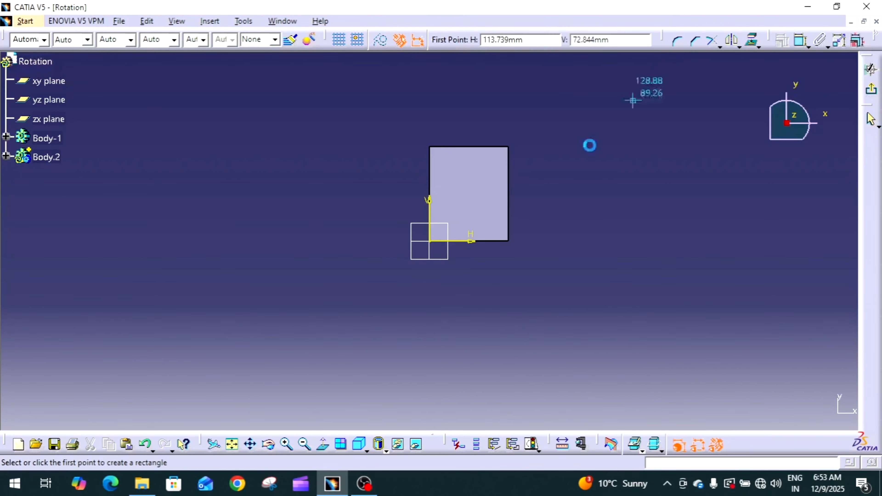
click(431, 241)
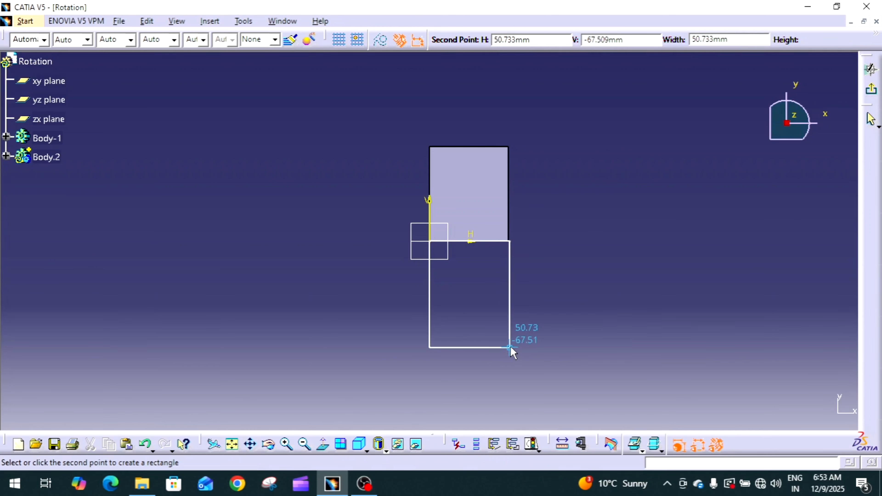
click(510, 347)
Dimension the new rectangle's vertical edge and set its height to 60 mm.
click(583, 42)
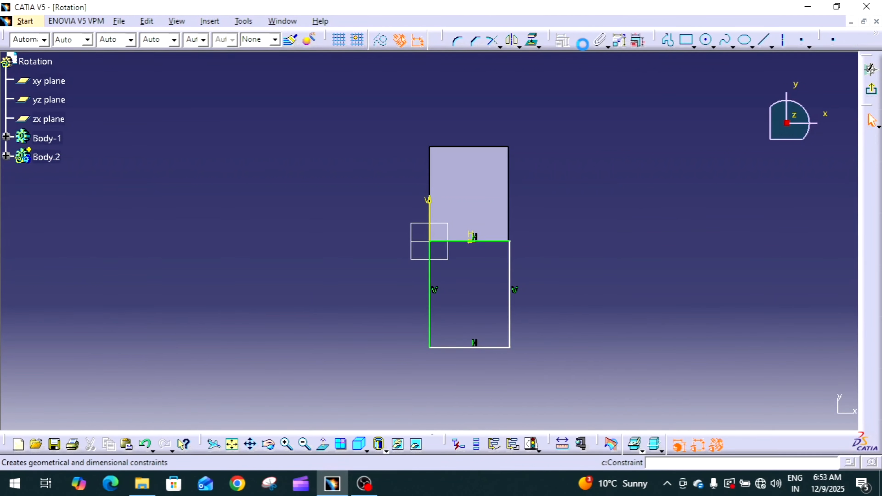
click(510, 282)
click(530, 283)
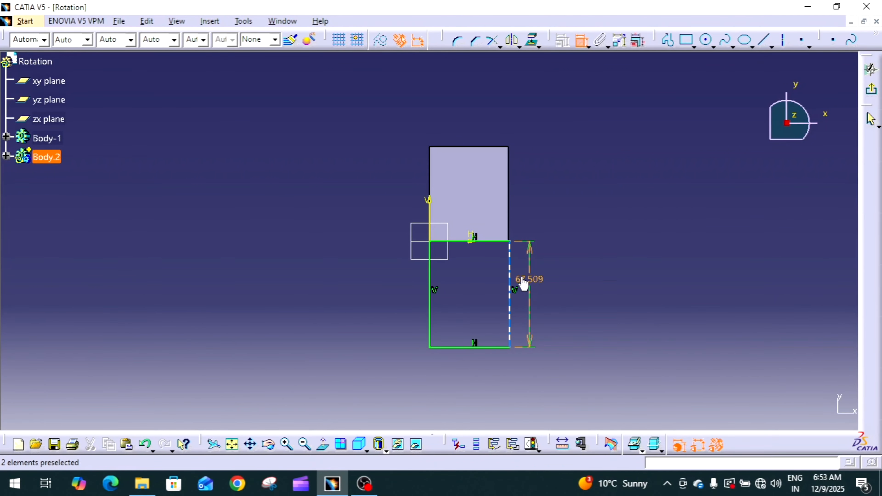
double_click(524, 279)
text(60)
key(Return)
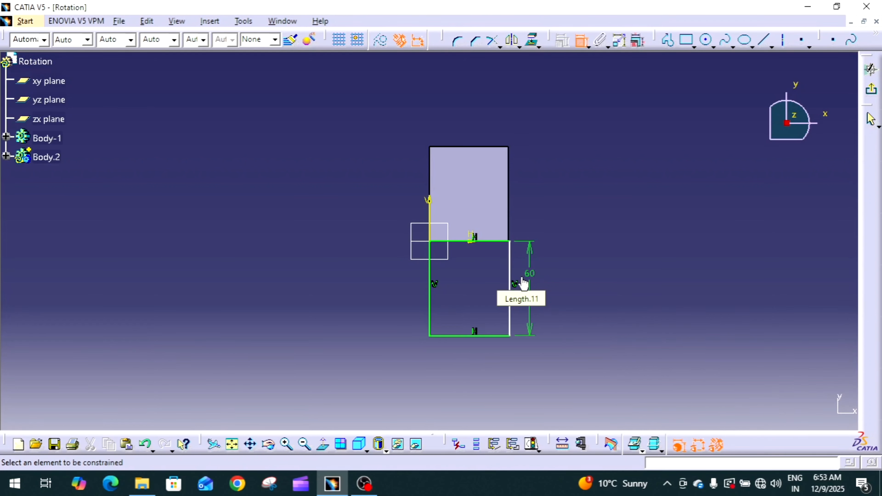
Dimension the rectangle's bottom edge and set its width to 50 mm.
click(477, 336)
click(466, 359)
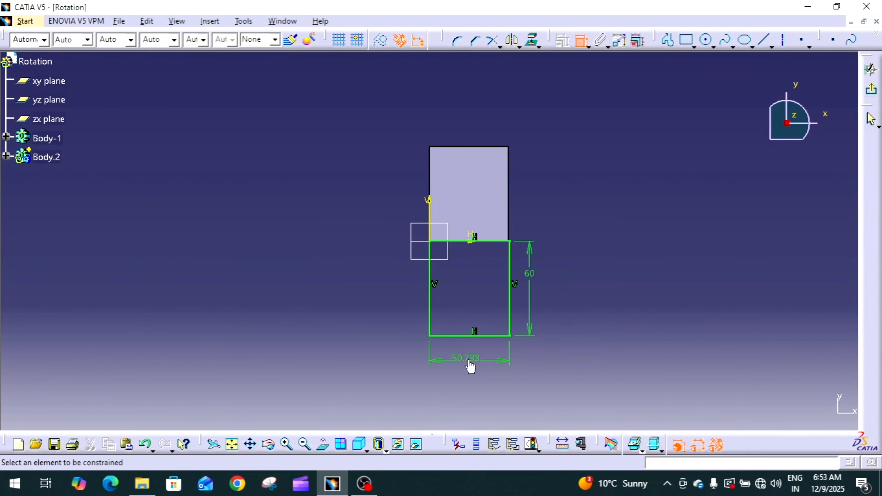
double_click(466, 360)
text(50)
key(Return)
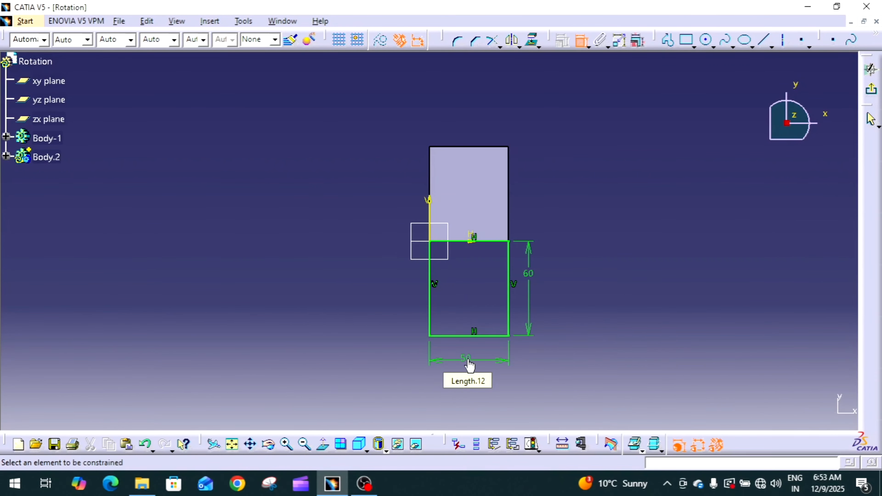
Finish the sketch and extrude the second rectangle as a pad 10 mm long.
click(872, 89)
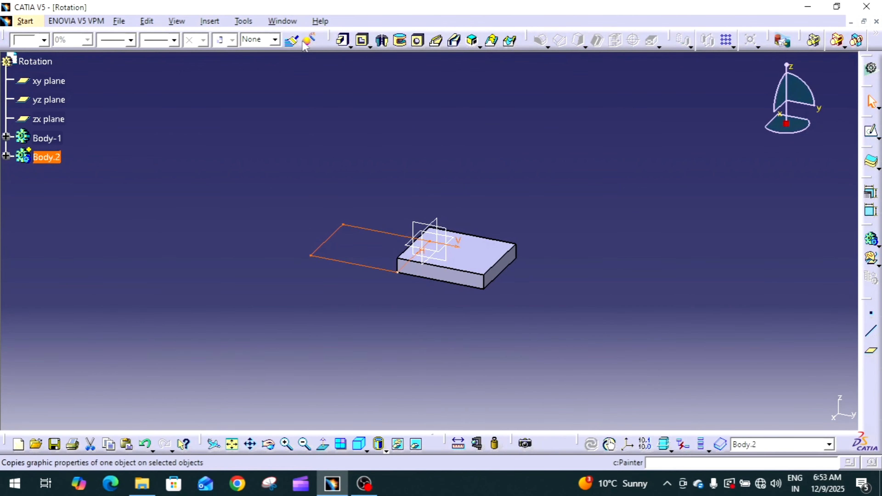
click(343, 40)
text(10)
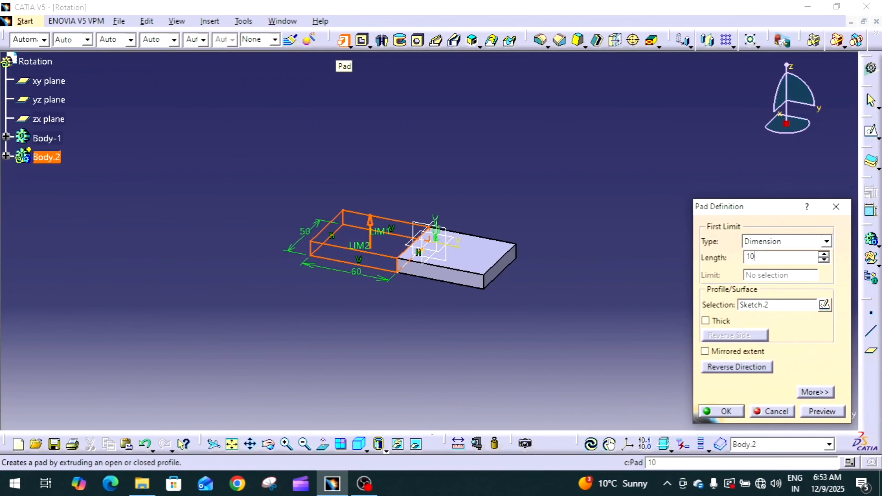
key(Return)
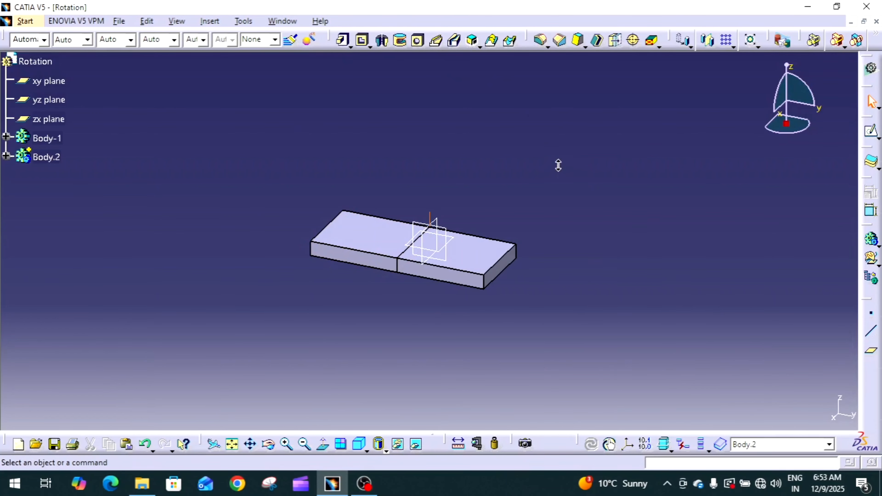
Start a Rotation of Body.2, keep the transformation specifications, and use the Axis-Angle definition mode.
middle_drag(558, 163, 454, 201)
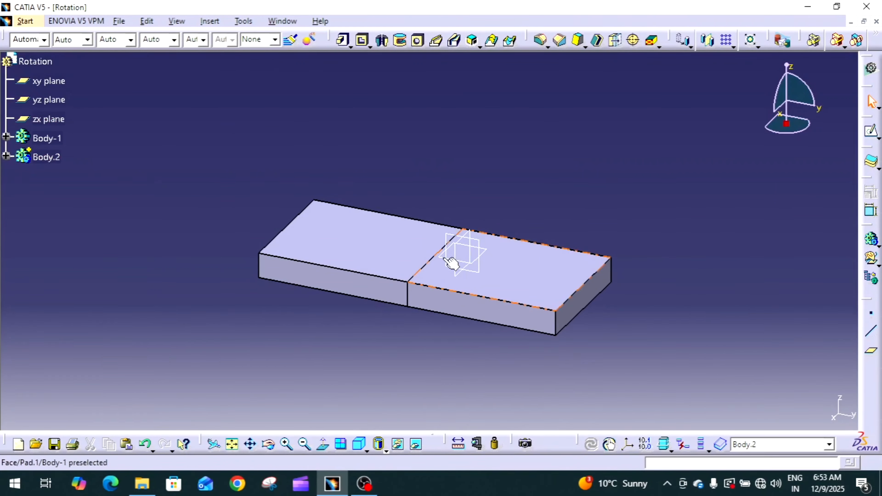
middle_drag(450, 258, 522, 186)
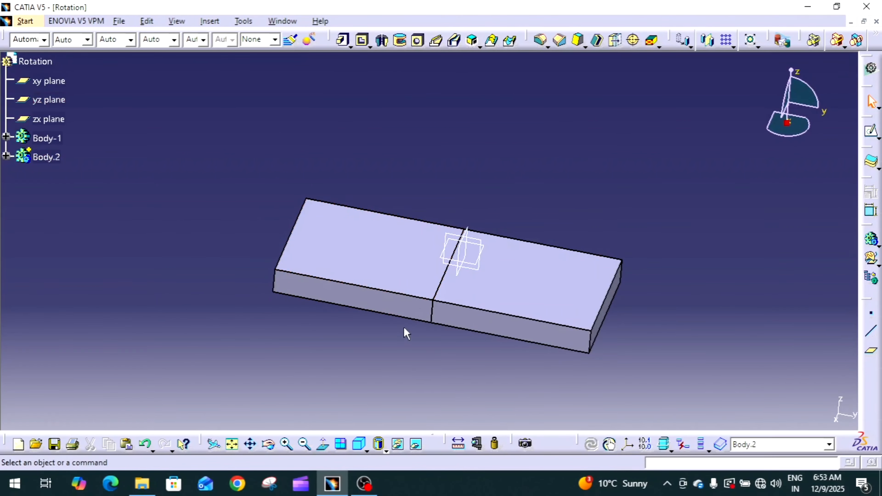
middle_drag(533, 209, 506, 196)
click(55, 157)
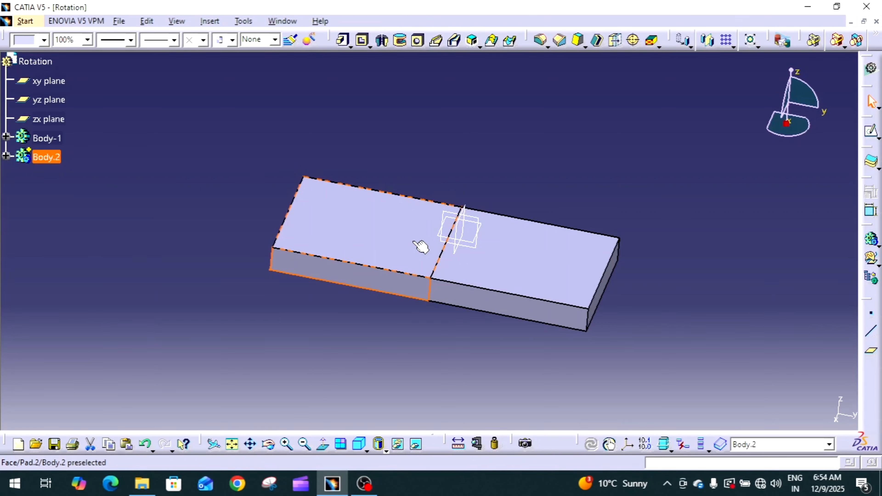
click(421, 247)
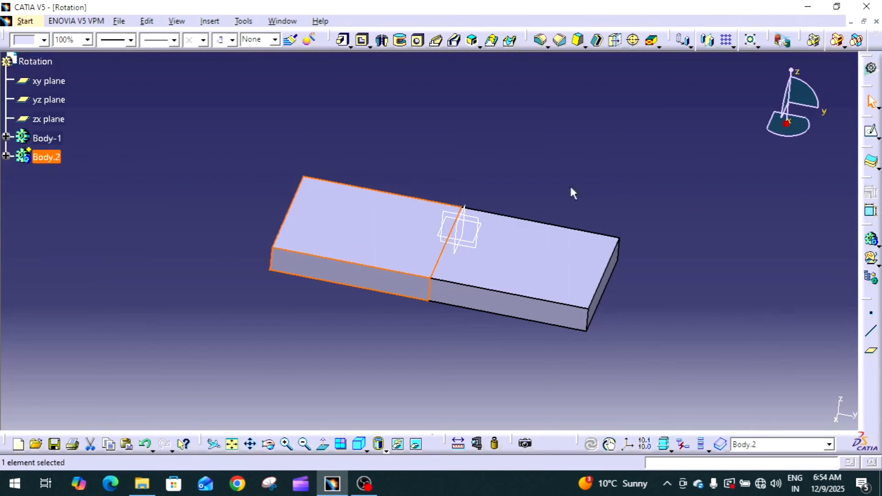
click(690, 47)
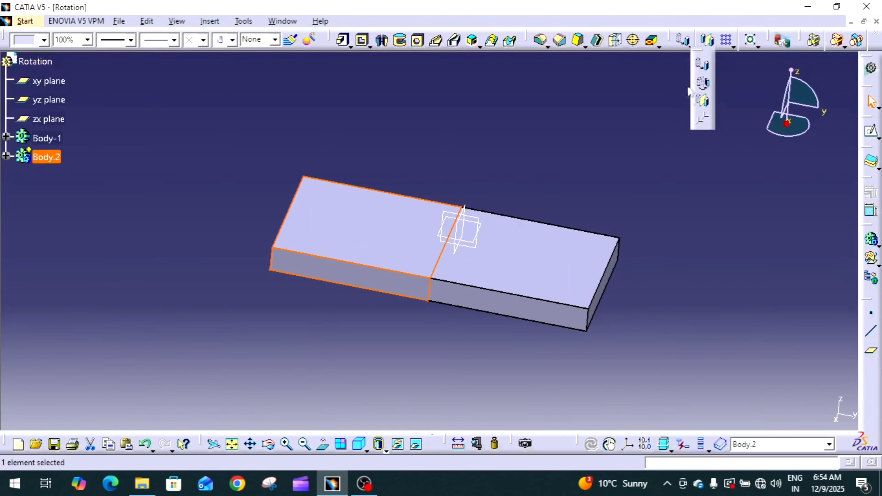
click(704, 83)
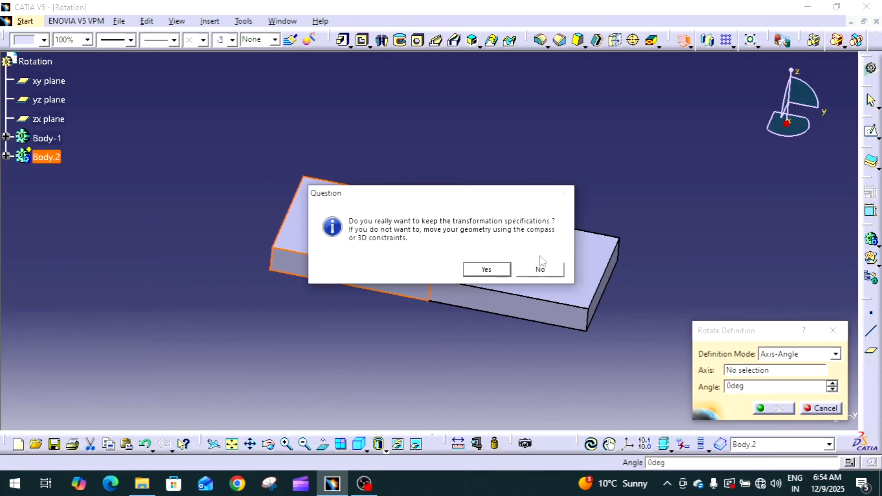
click(486, 270)
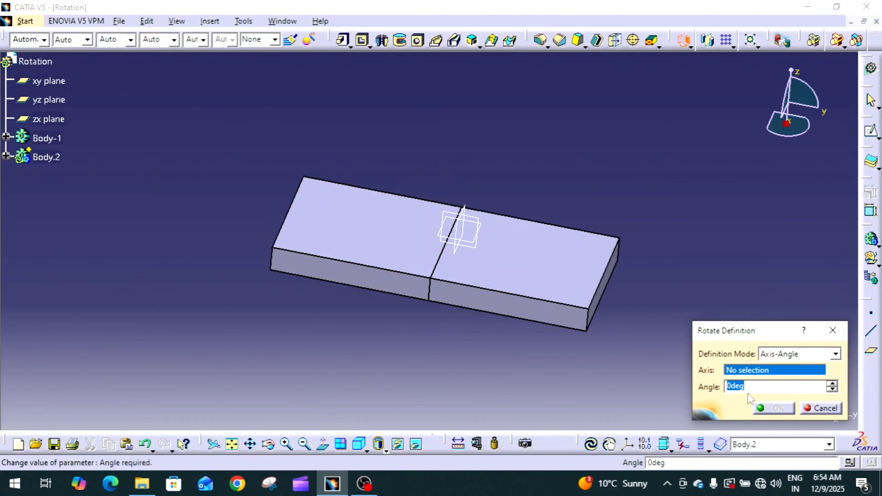
click(800, 358)
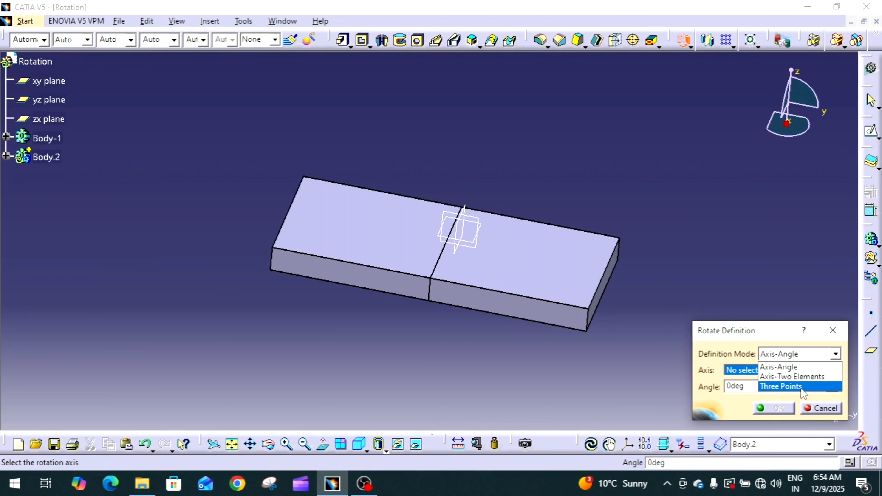
click(776, 339)
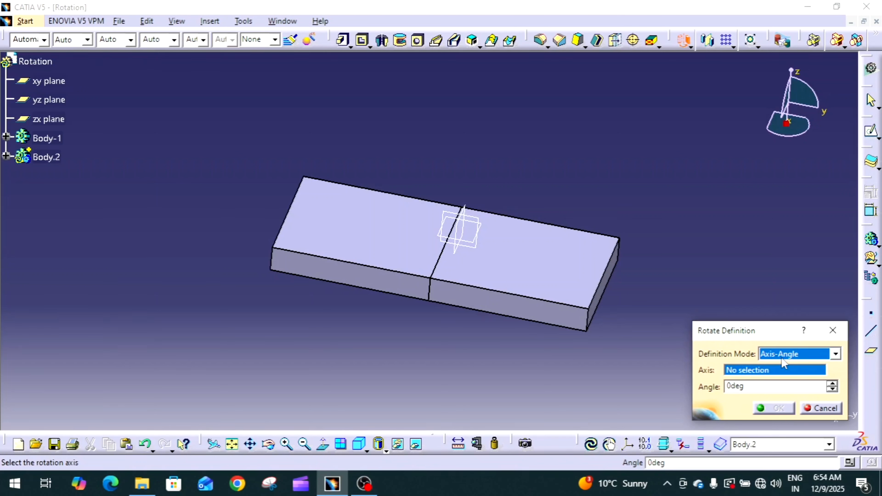
Rotate Body.2 by -90 degrees about the top edge shared by the two blocks.
click(751, 373)
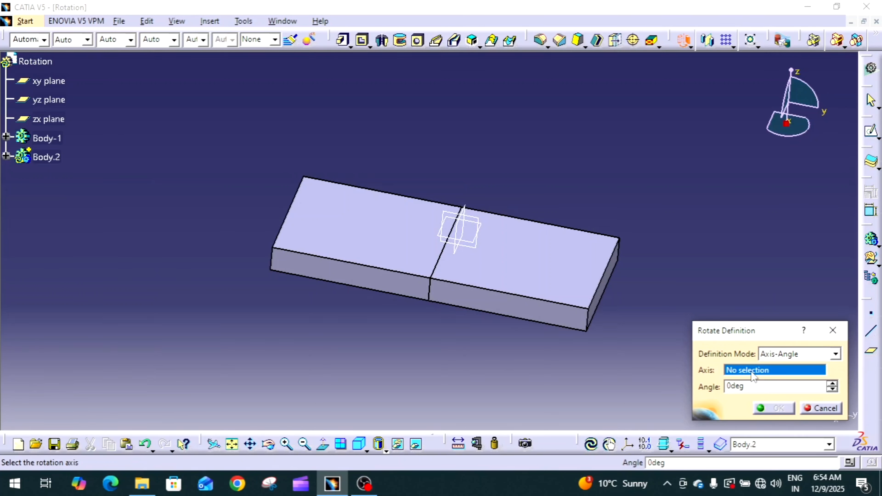
right_click(752, 375)
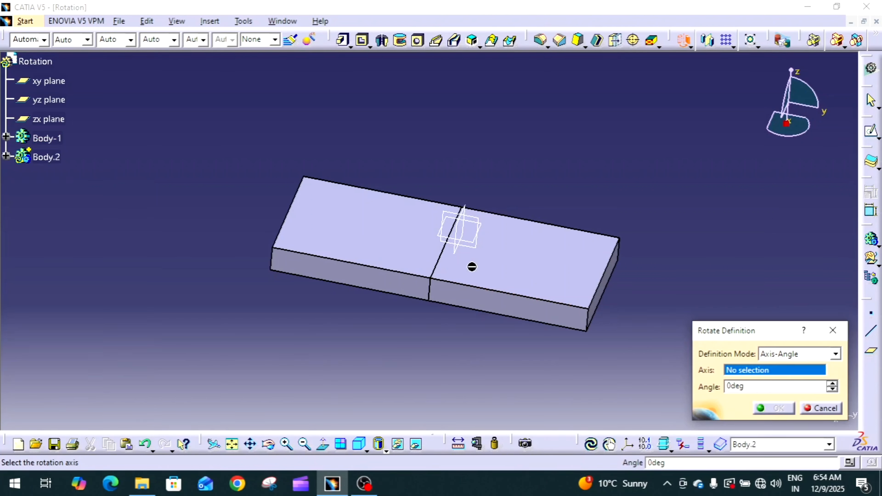
click(440, 259)
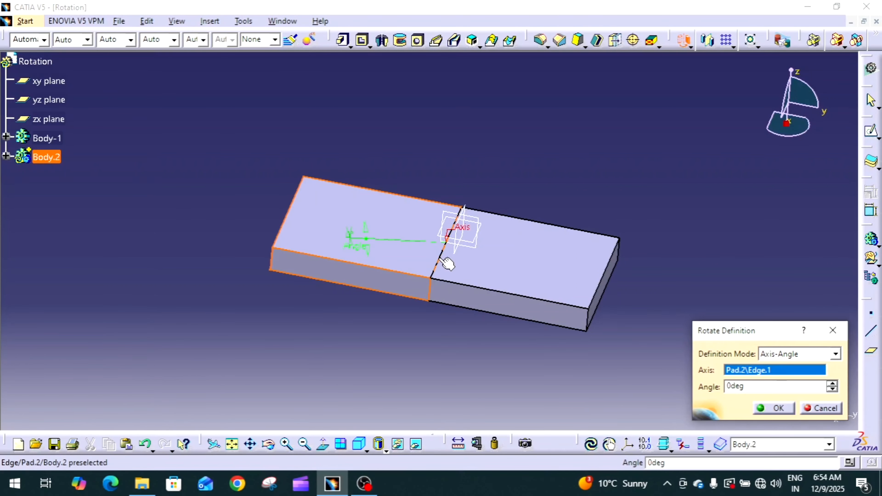
double_click(746, 386)
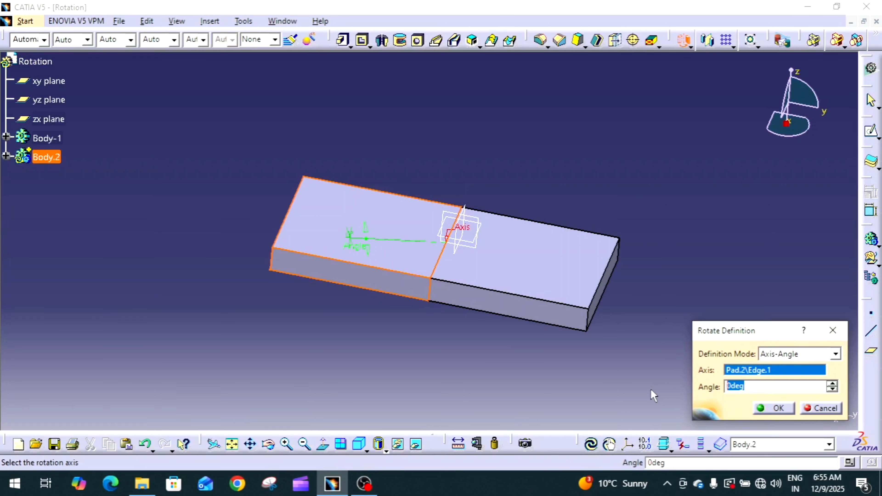
text(-90)
click(778, 408)
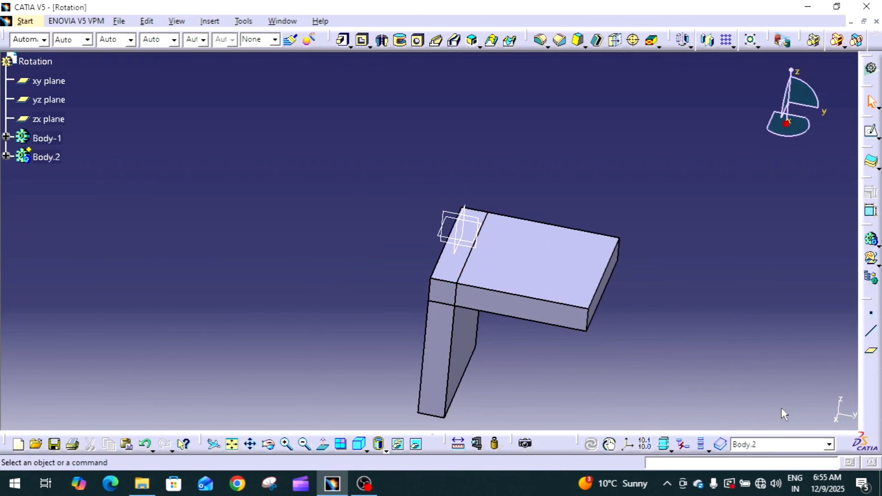
Edit the rotation feature of Body.2 and set its angle to 90 degrees.
middle_drag(604, 336, 504, 328)
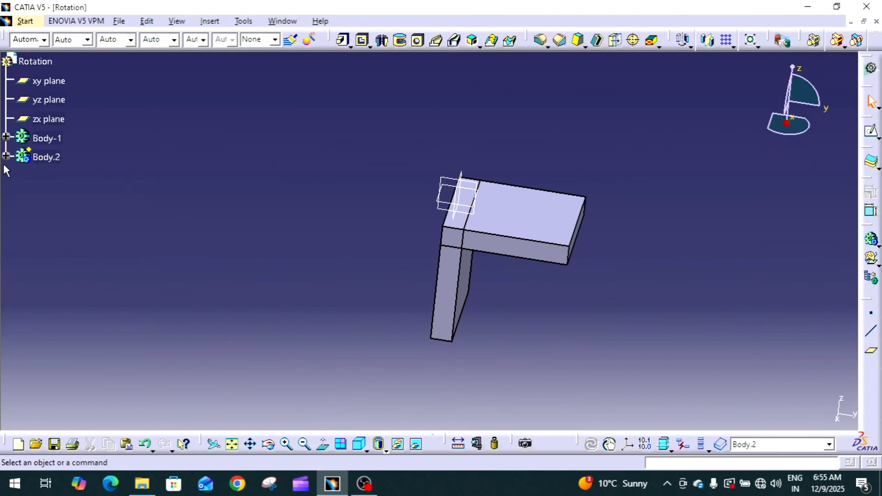
click(6, 155)
click(61, 217)
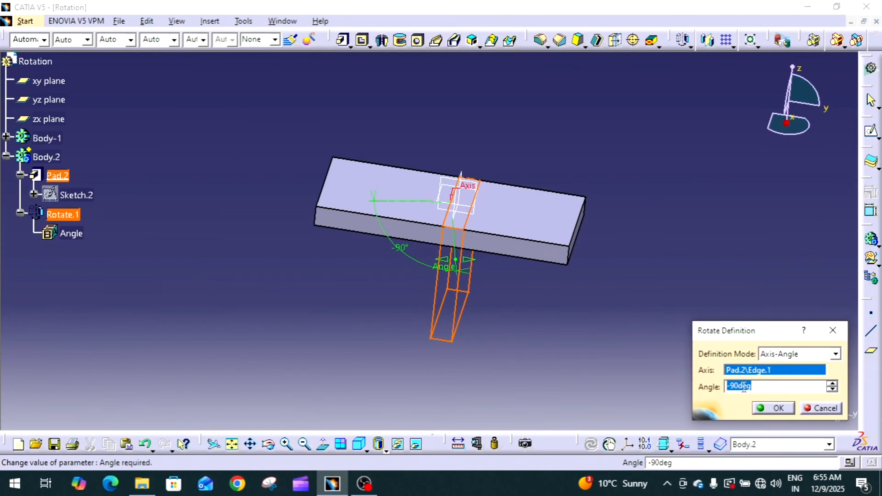
click(733, 386)
key(BackSpace)
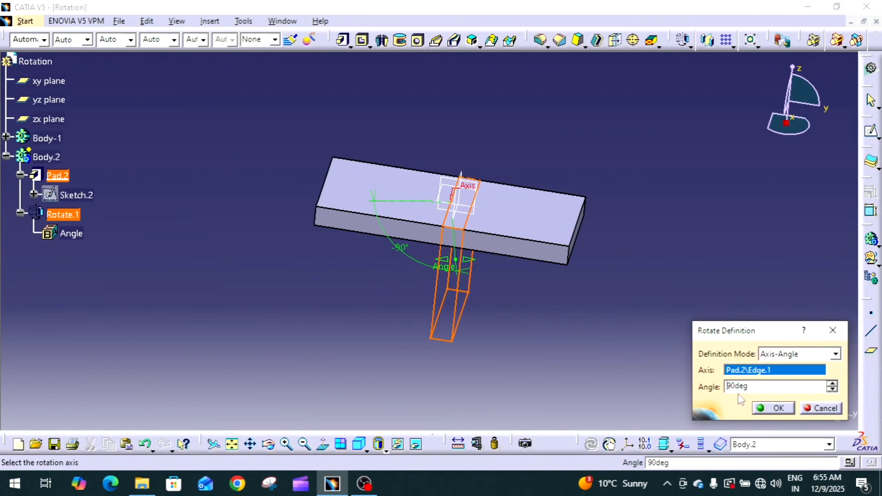
key(Return)
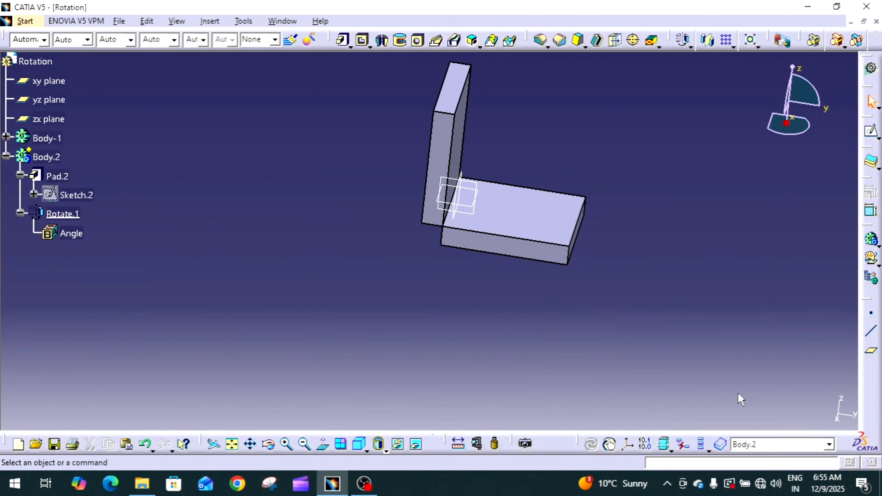
Delete the rotation feature from Body.2.
middle_drag(626, 325, 469, 248)
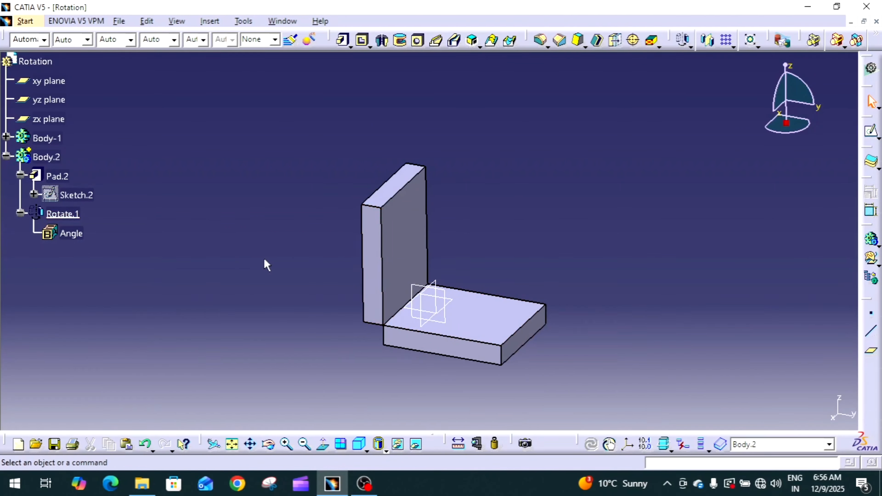
right_click(71, 215)
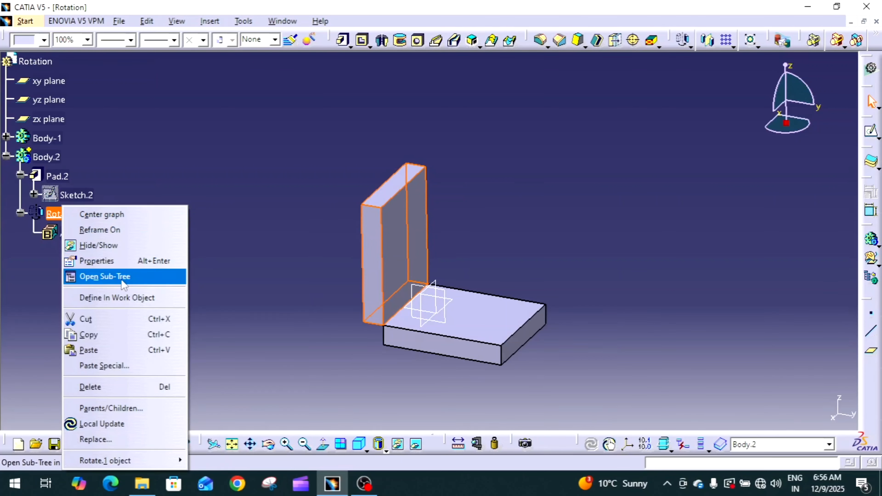
click(128, 386)
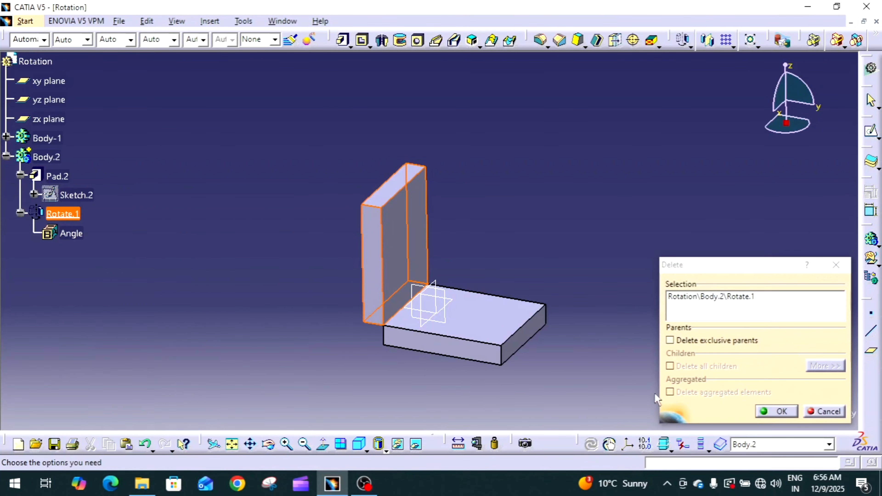
click(792, 411)
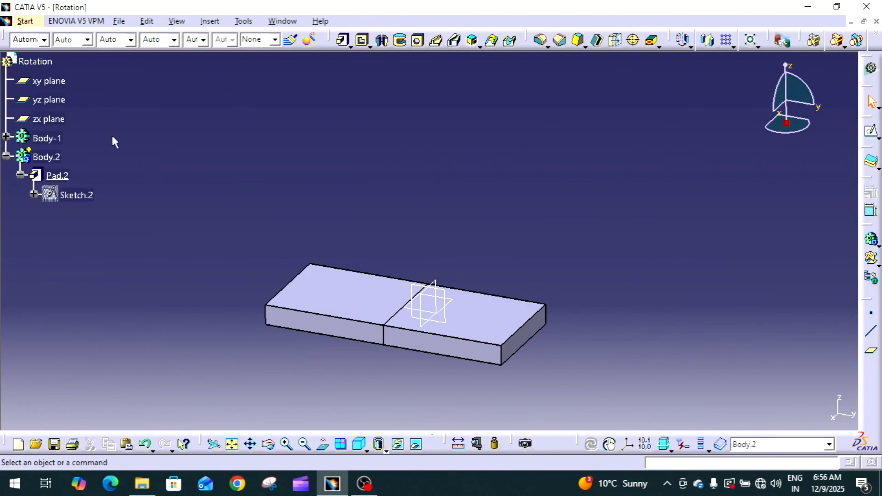
Define Body-1 as the in-work object.
right_click(59, 138)
click(232, 102)
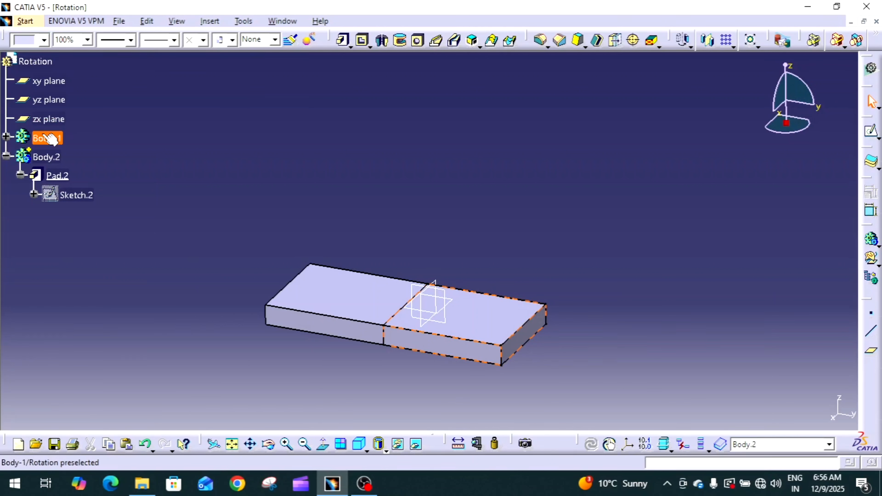
click(42, 139)
right_click(42, 139)
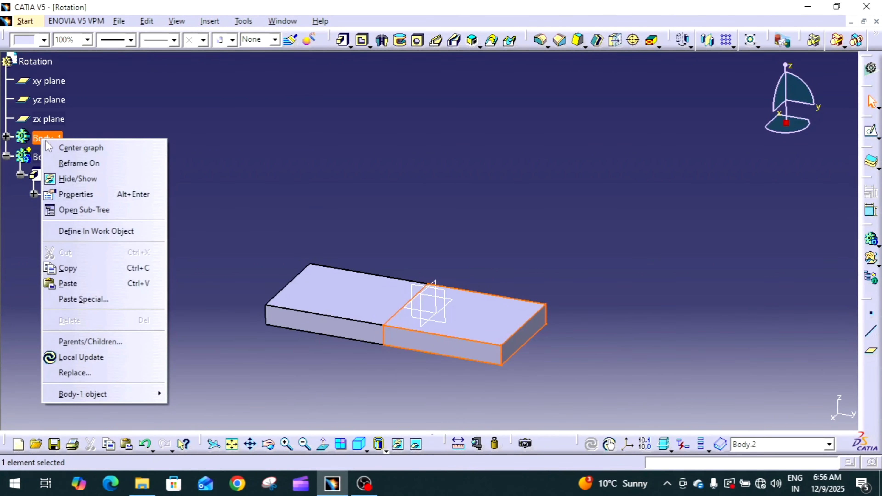
click(141, 231)
middle_drag(282, 214, 282, 213)
click(282, 213)
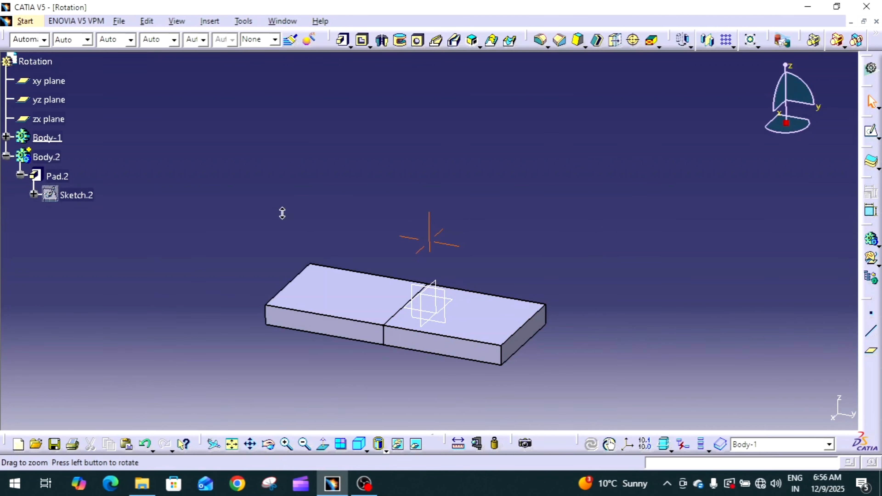
Rotate Body-1 by -90 degrees about the top edge shared by the two blocks, keeping the transformation specifications.
click(6, 156)
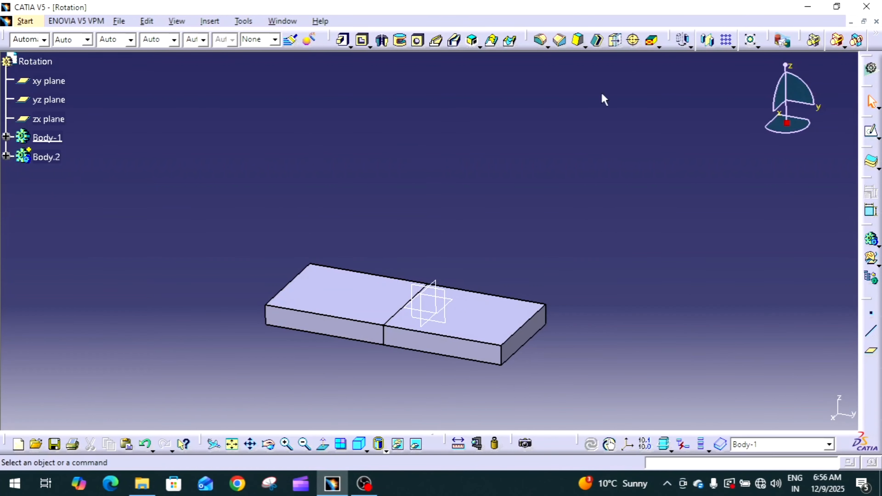
click(683, 41)
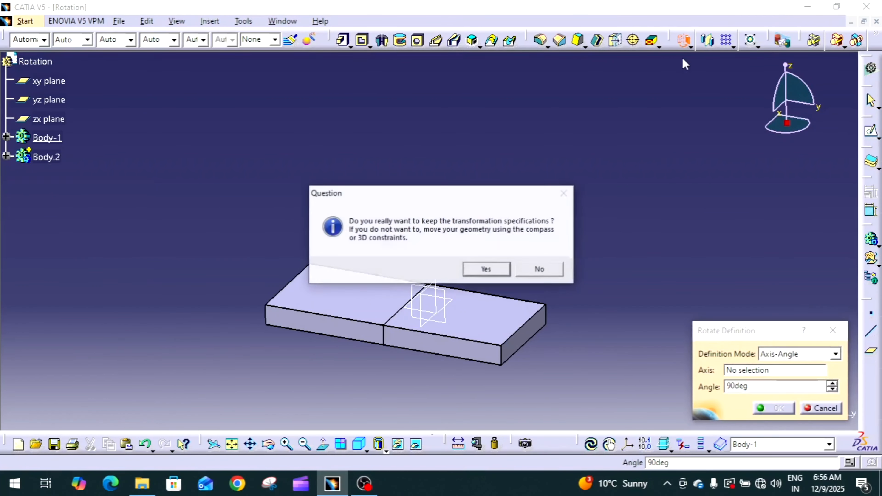
click(499, 268)
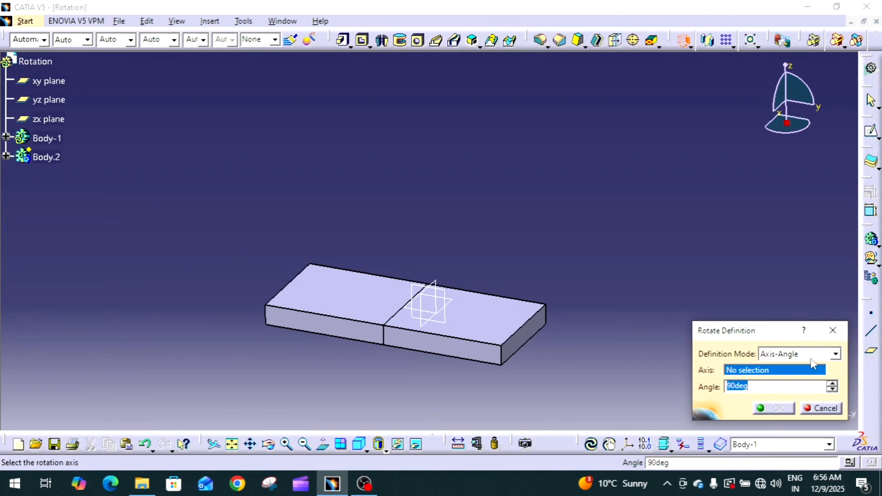
click(400, 311)
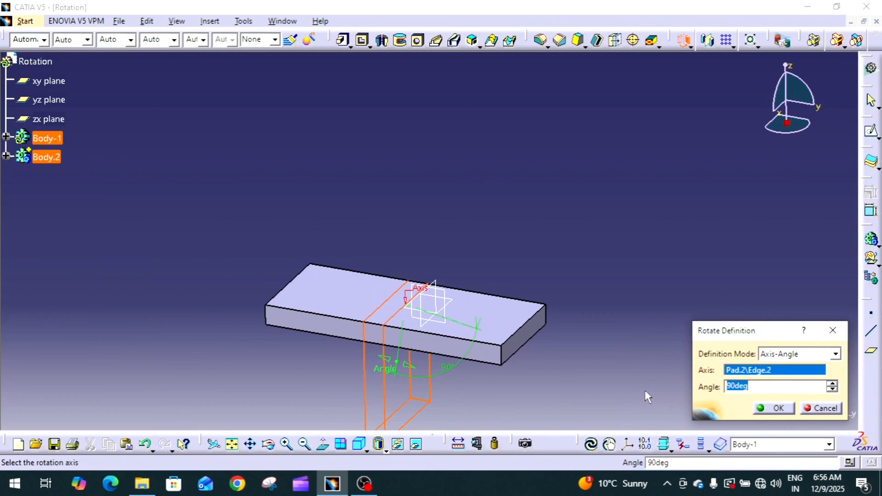
click(732, 385)
text(-)
click(760, 410)
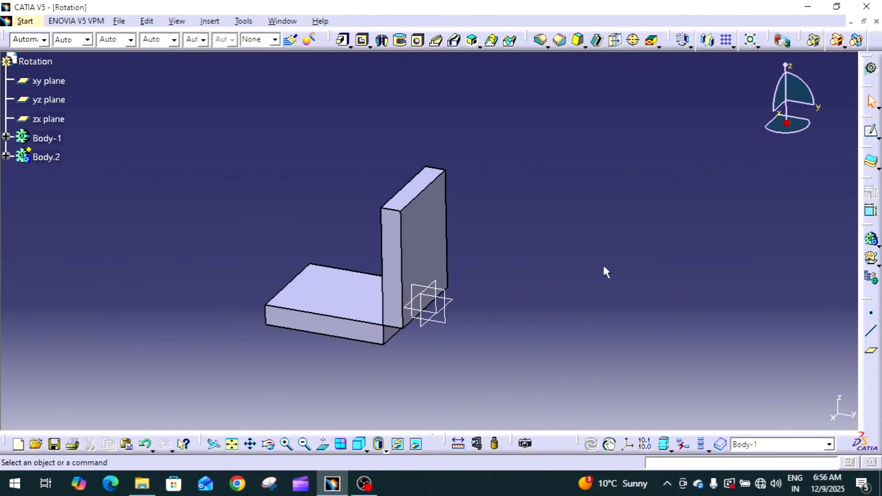
Examine the rotated Body-1 and review the axis and angle in its rotation definition without changing them.
middle_drag(604, 272, 622, 236)
click(63, 145)
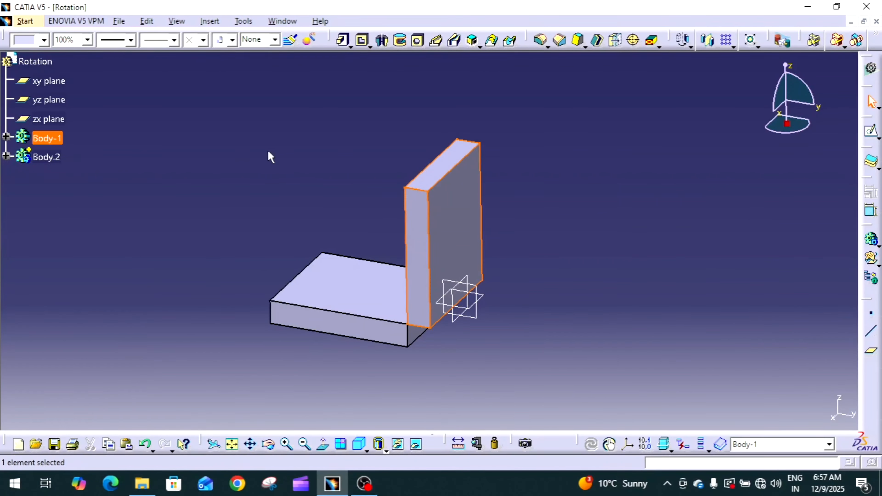
click(273, 157)
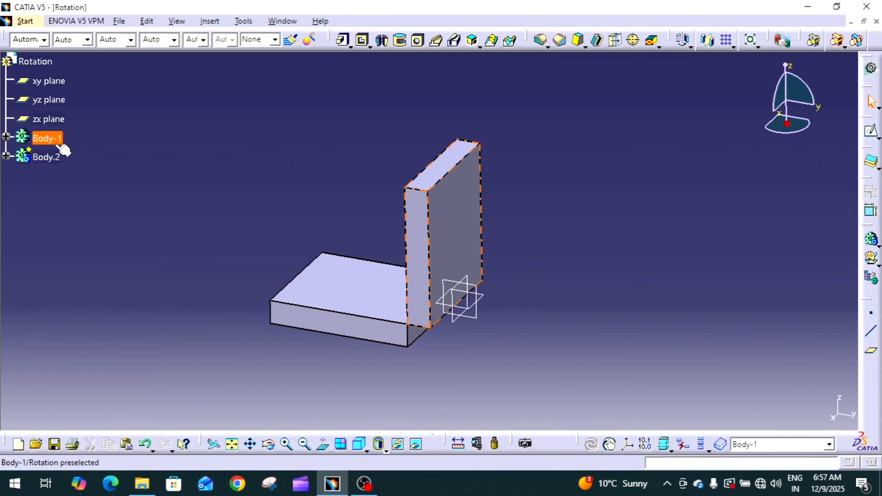
middle_drag(335, 223, 337, 239)
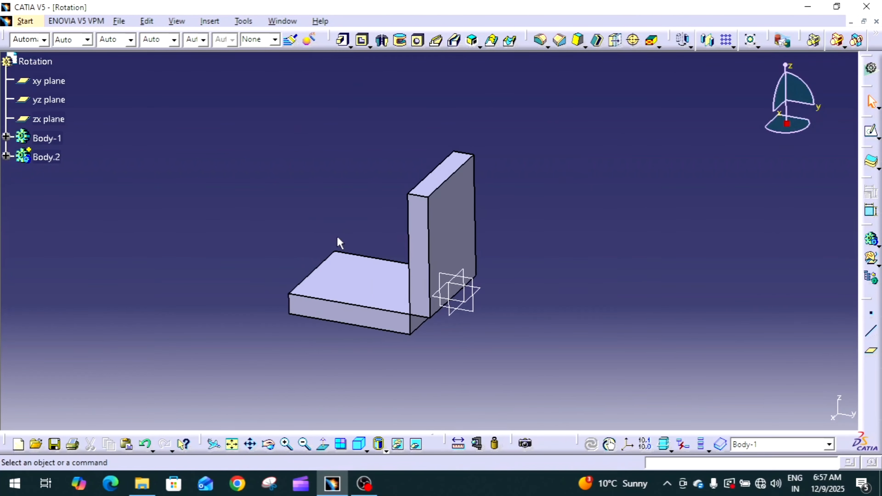
click(6, 137)
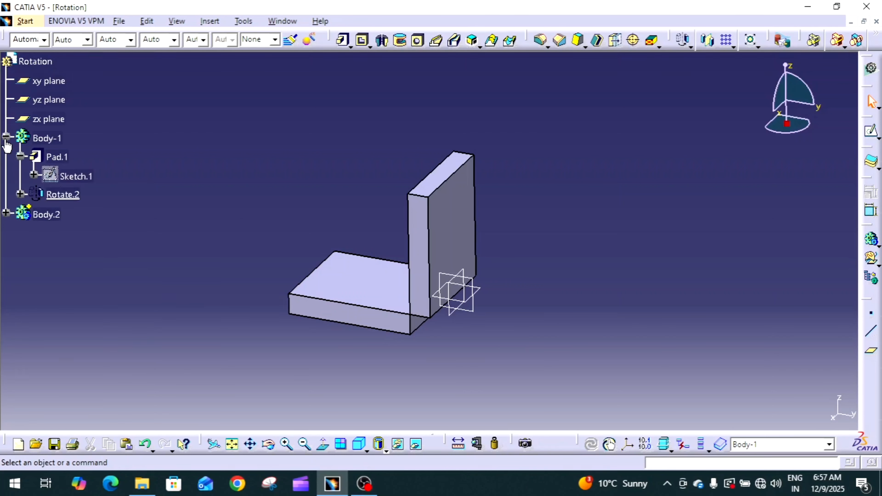
double_click(65, 194)
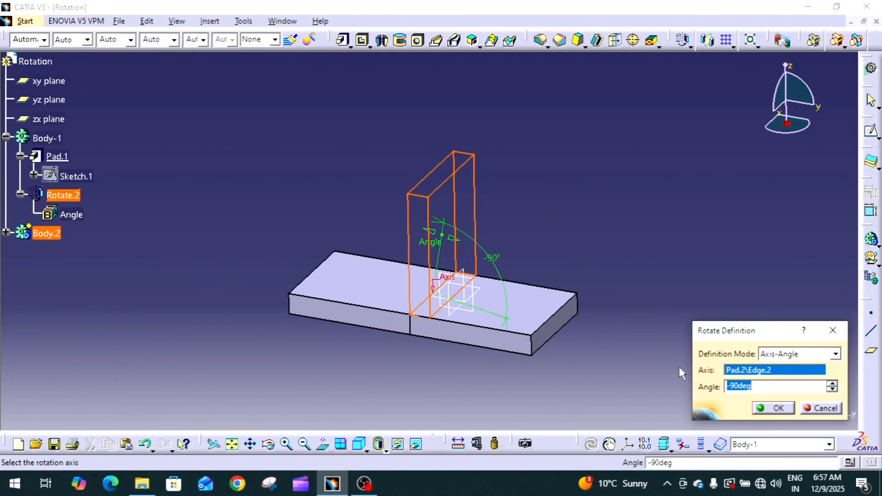
click(821, 409)
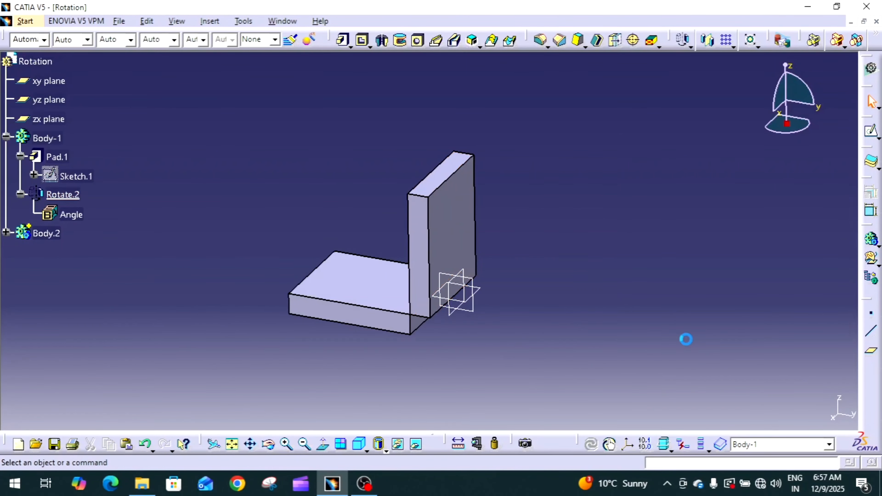
Delete the rotation feature from Body-1.
click(68, 195)
right_click(68, 195)
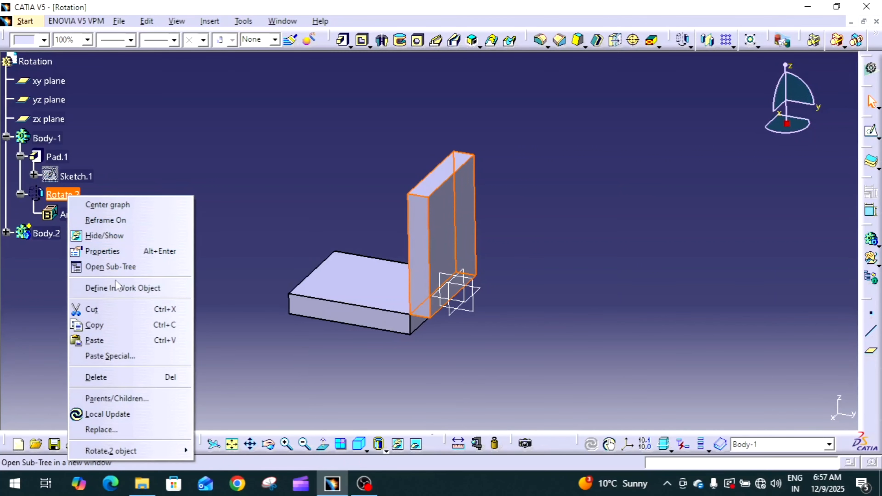
click(126, 377)
click(780, 410)
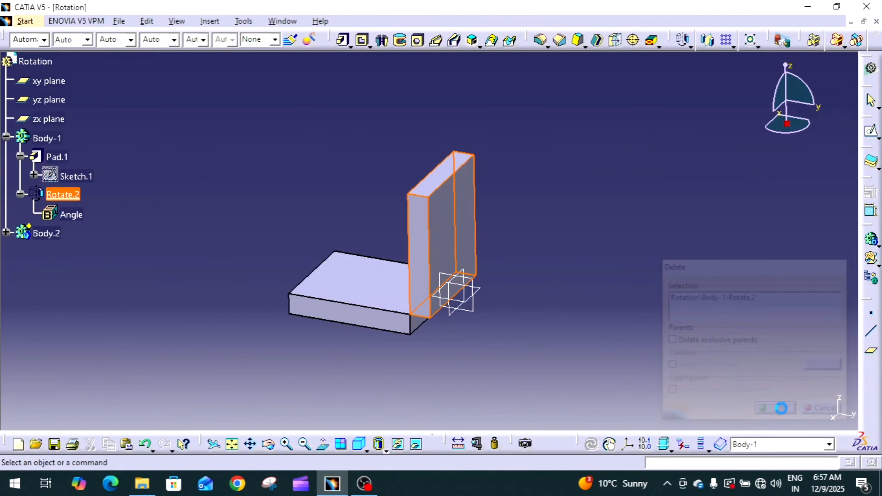
Rotate Body-1 in Axis-Two Elements mode about the X Axis, from the top face of Body.2 to the zx plane.
click(683, 40)
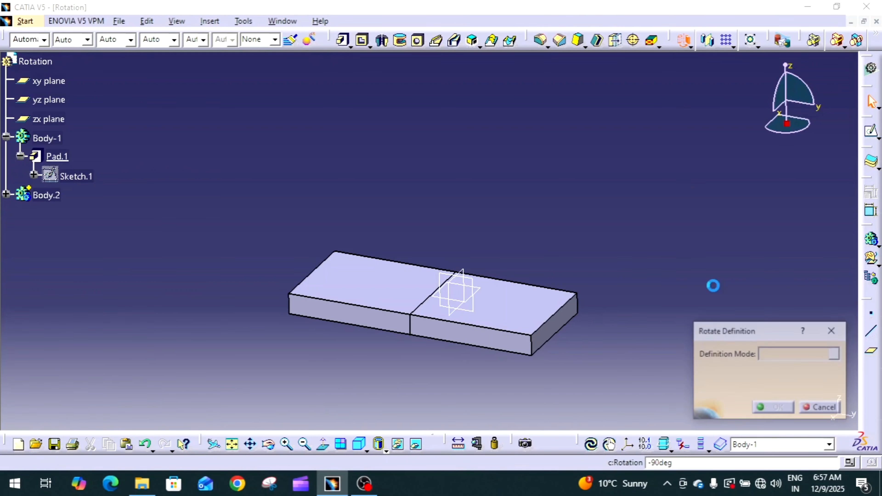
click(486, 269)
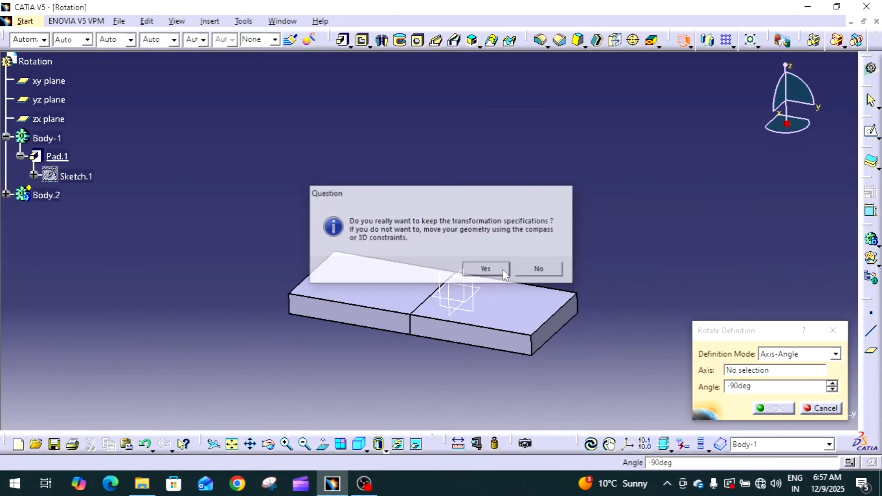
click(798, 354)
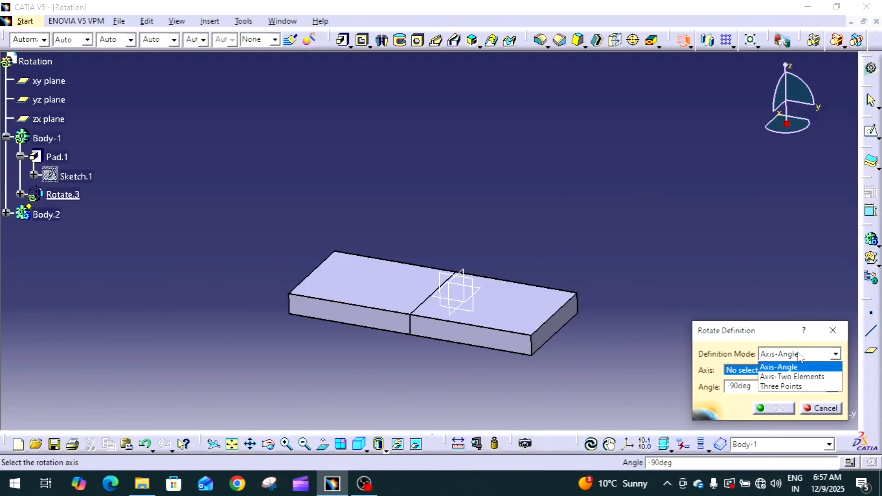
click(788, 378)
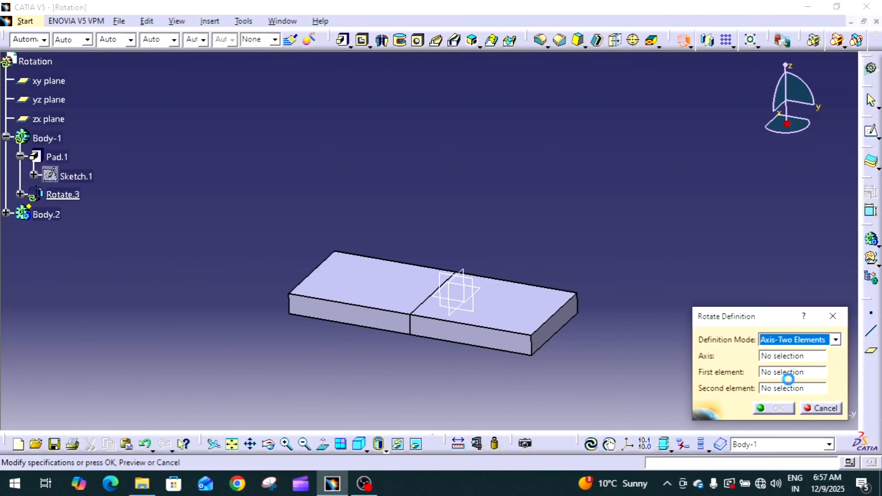
click(782, 356)
right_click(781, 356)
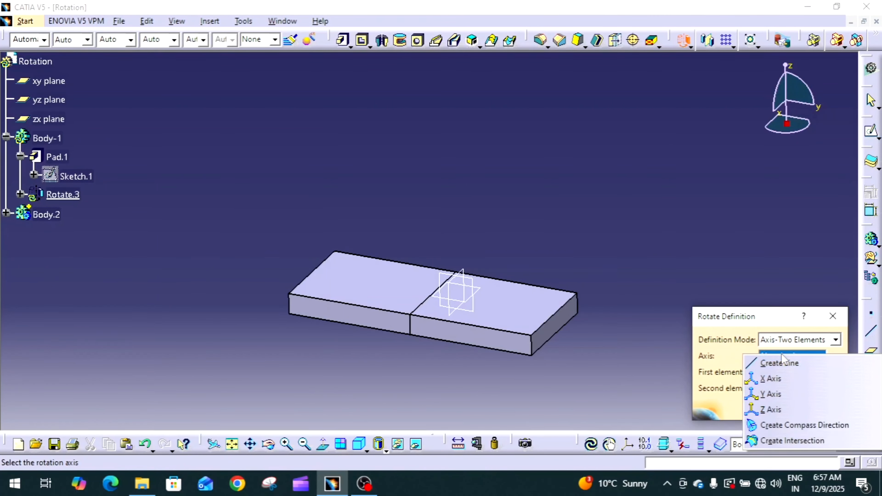
click(777, 378)
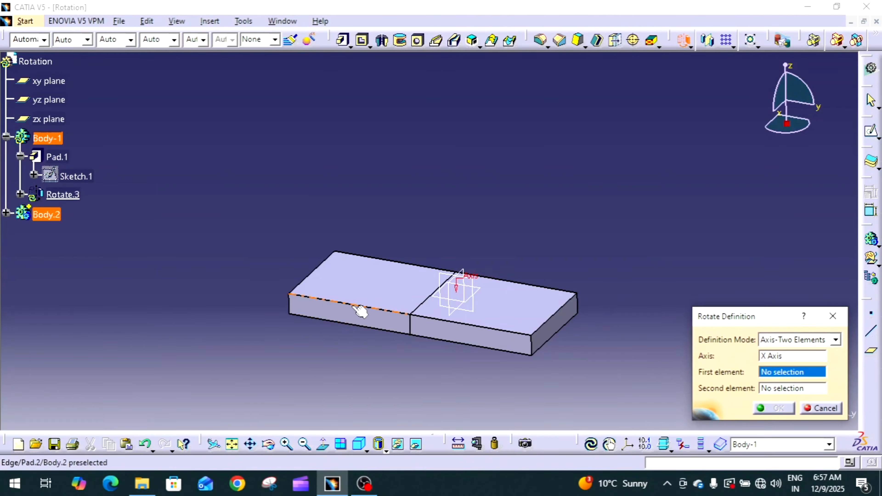
click(387, 295)
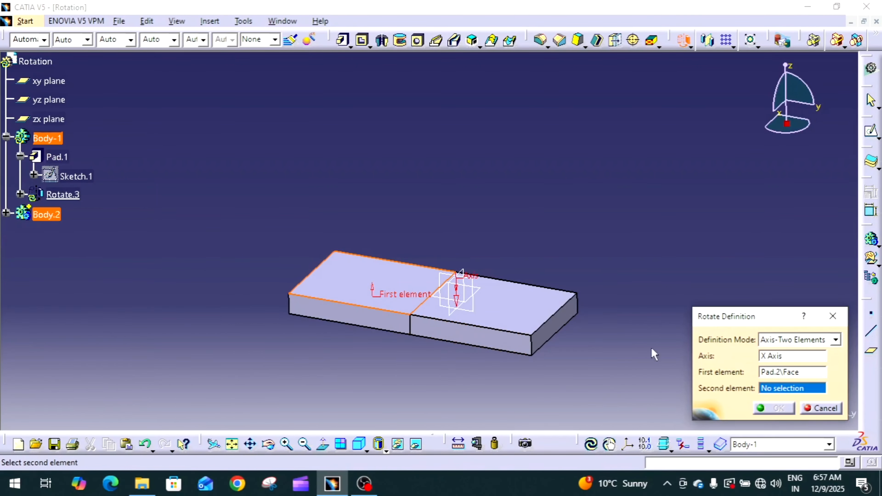
click(456, 289)
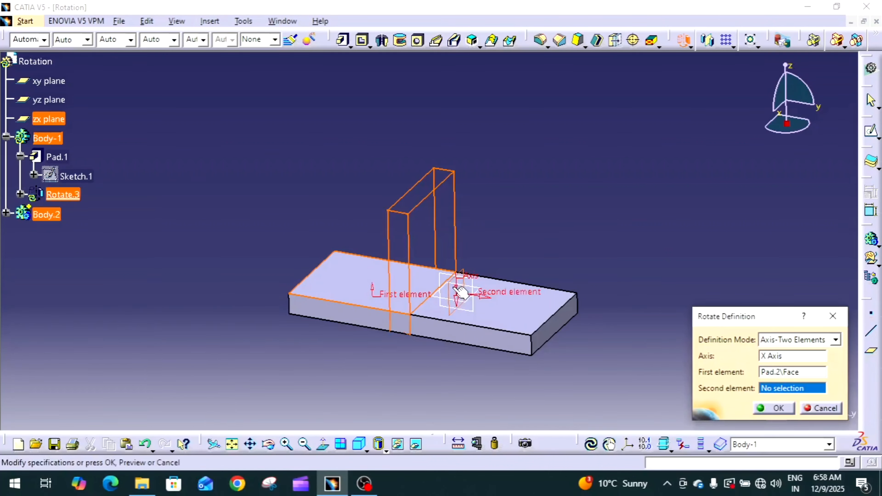
click(761, 410)
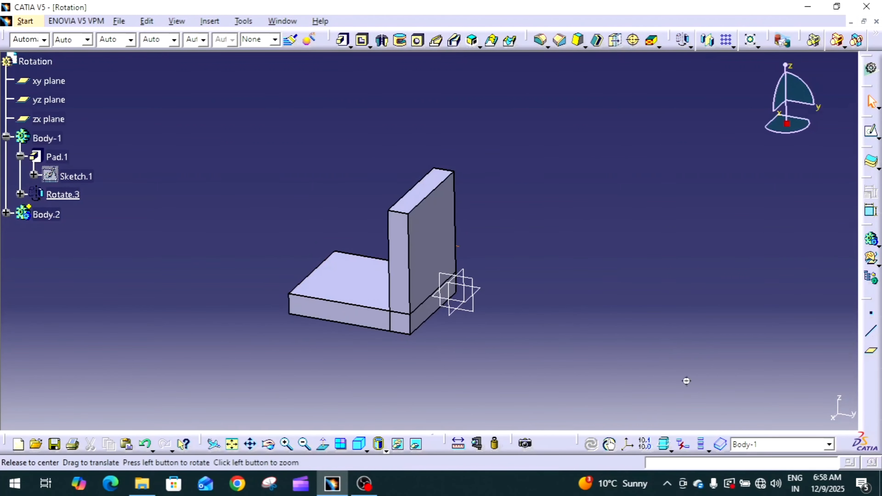
Inspect the top face of Body.2 and the zx plane as reference elements of Body-1's rotation.
mouse_move(686, 381)
middle_down()
mouse_move(687, 357)
mouse_move(689, 364)
middle_up()
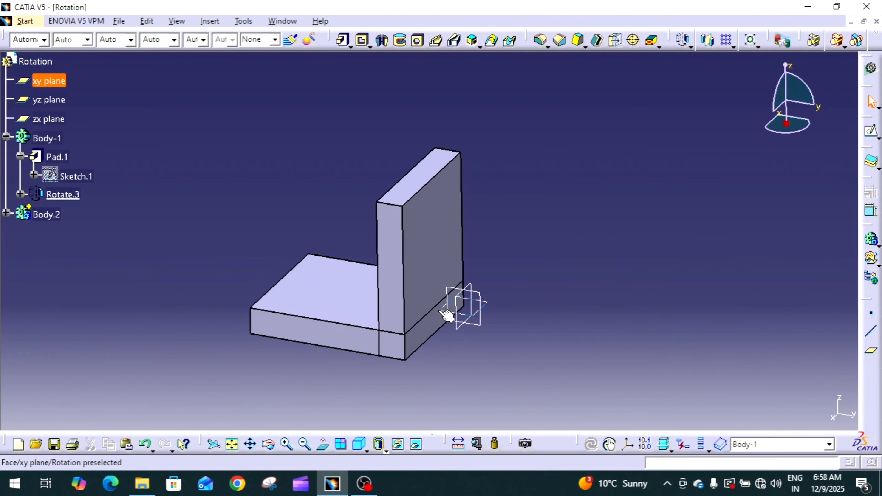
click(334, 302)
middle_drag(401, 317, 467, 283)
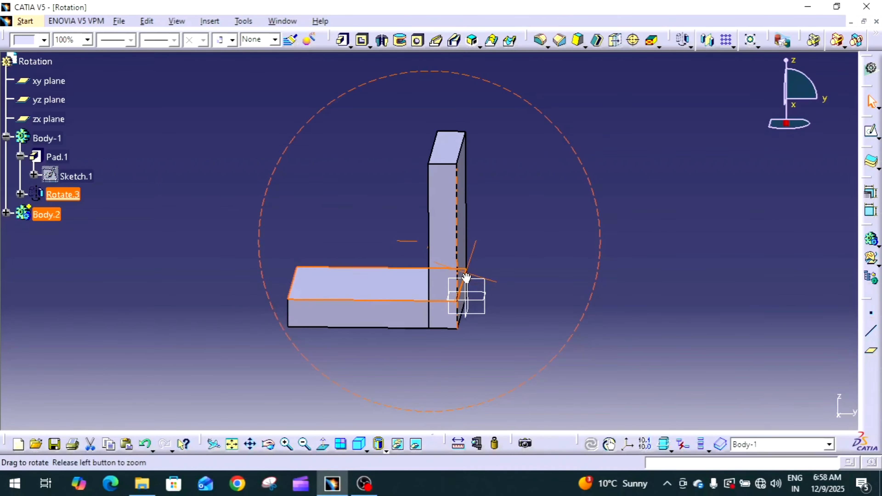
click(467, 291)
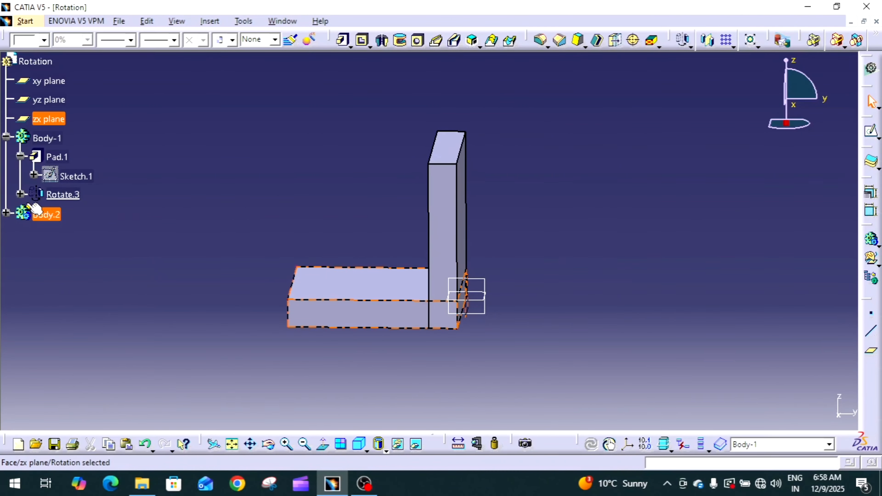
Review the first and second elements and the available definition modes of Body-1's rotation, and close the definition without saving changes.
double_click(75, 195)
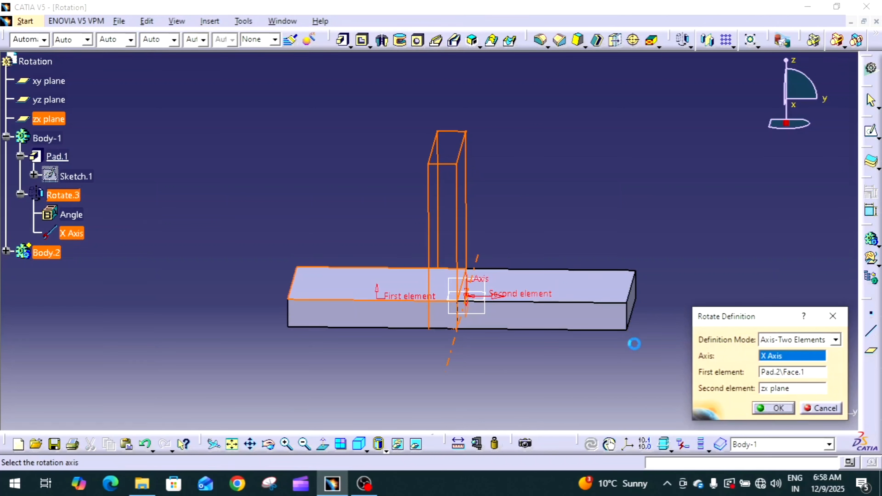
click(769, 388)
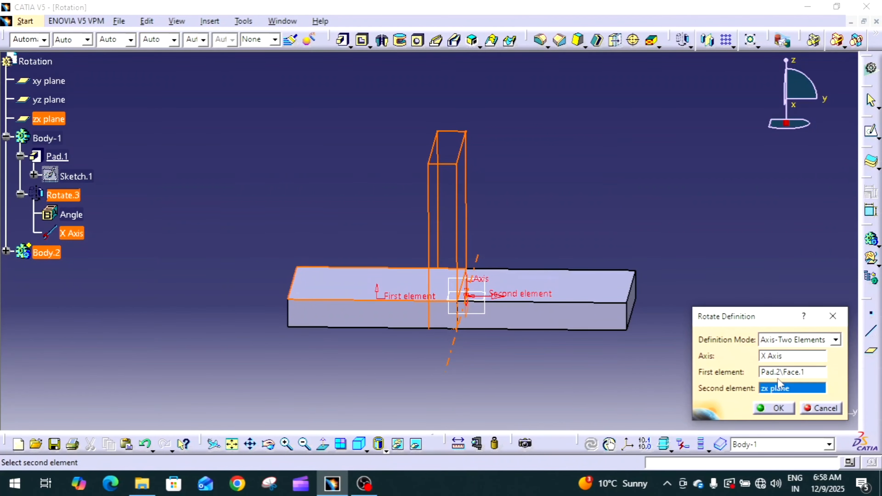
click(791, 373)
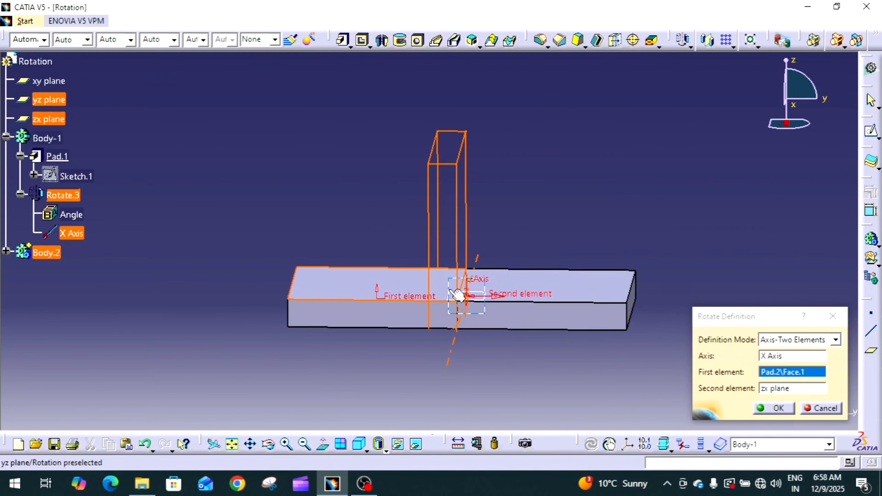
middle_drag(464, 291, 412, 337)
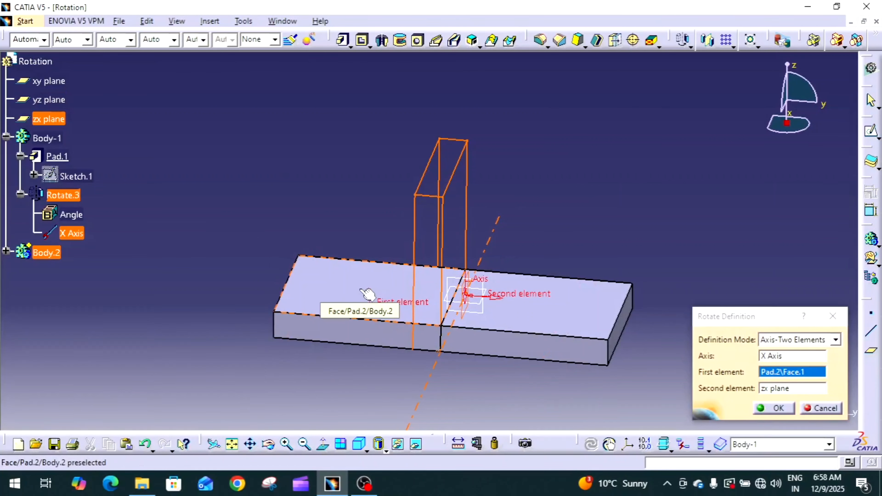
middle_drag(486, 297, 437, 291)
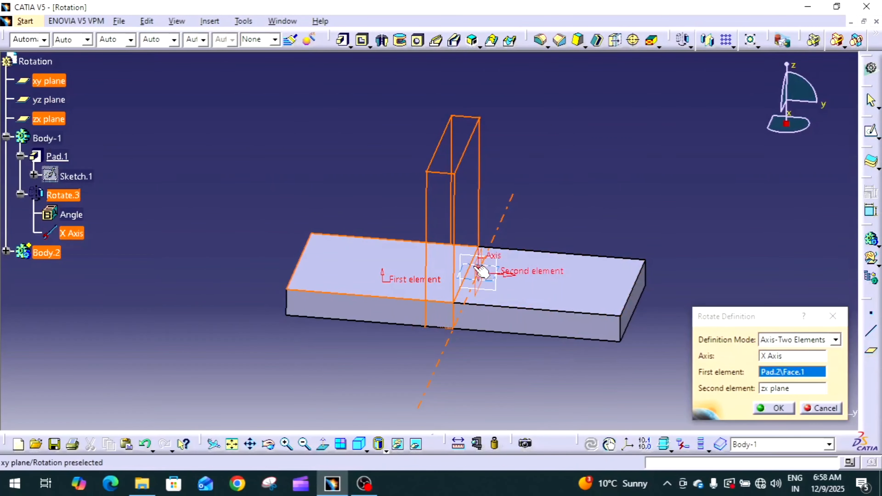
middle_drag(453, 278, 422, 256)
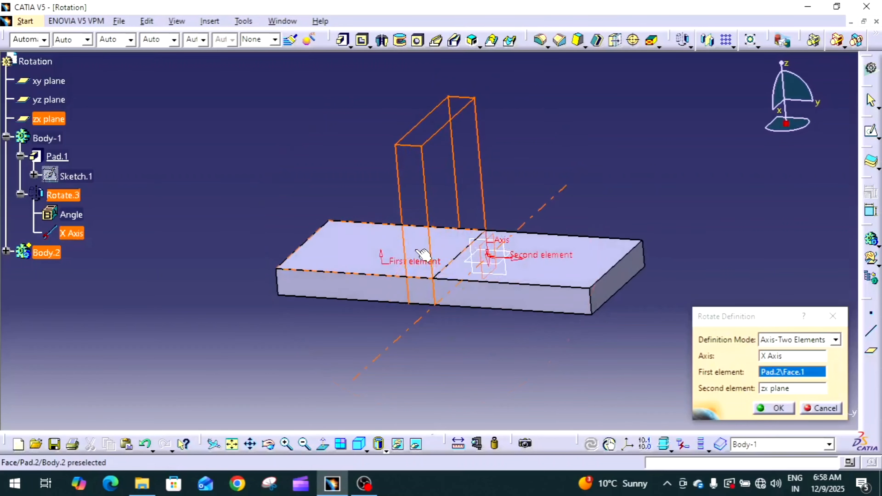
middle_drag(484, 262, 481, 241)
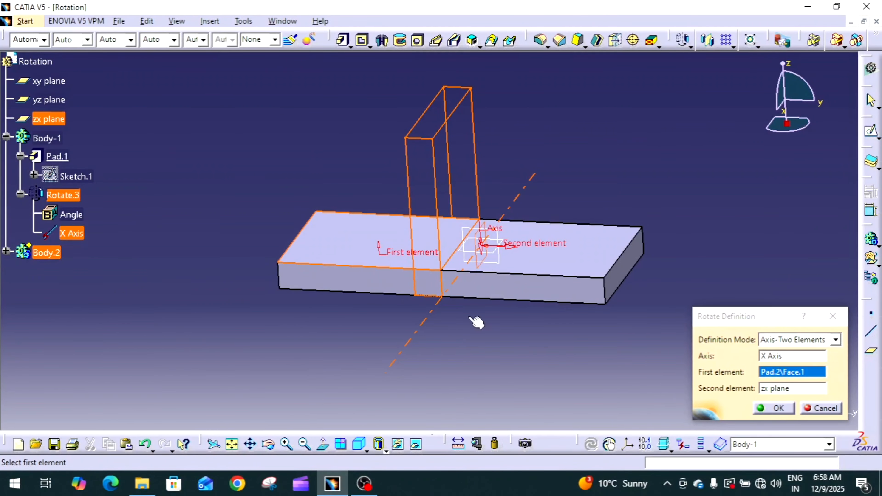
click(808, 340)
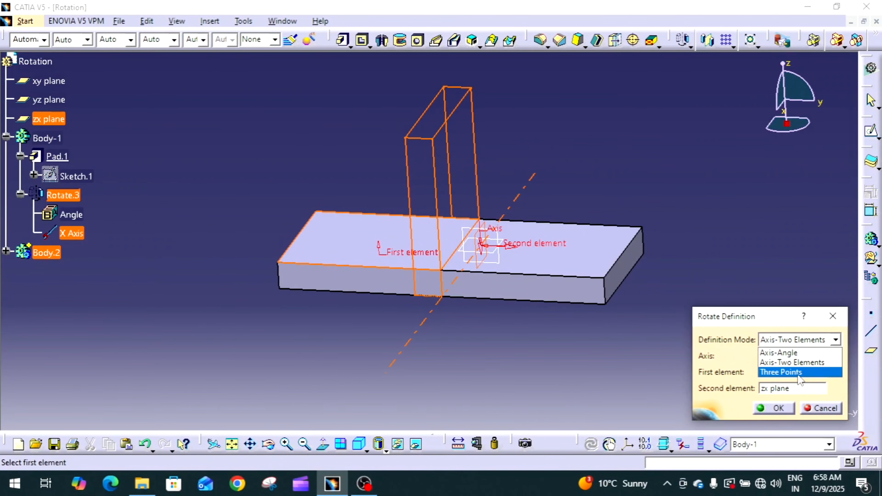
click(819, 408)
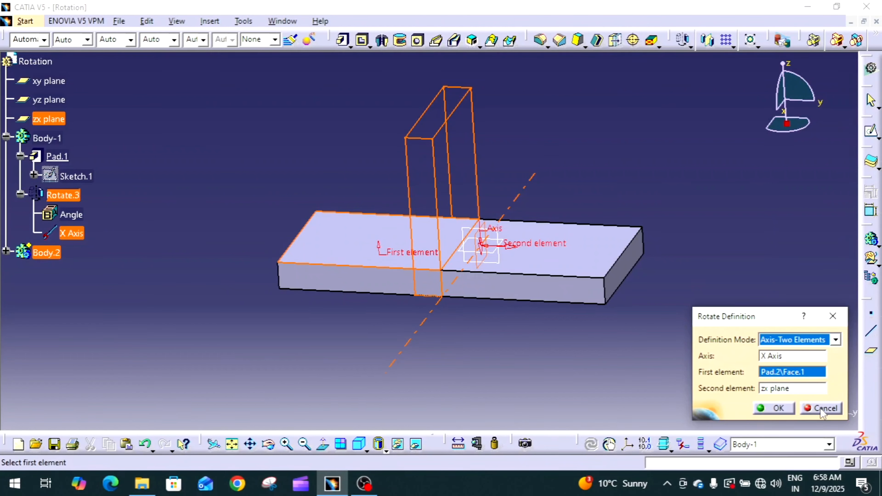
click(819, 408)
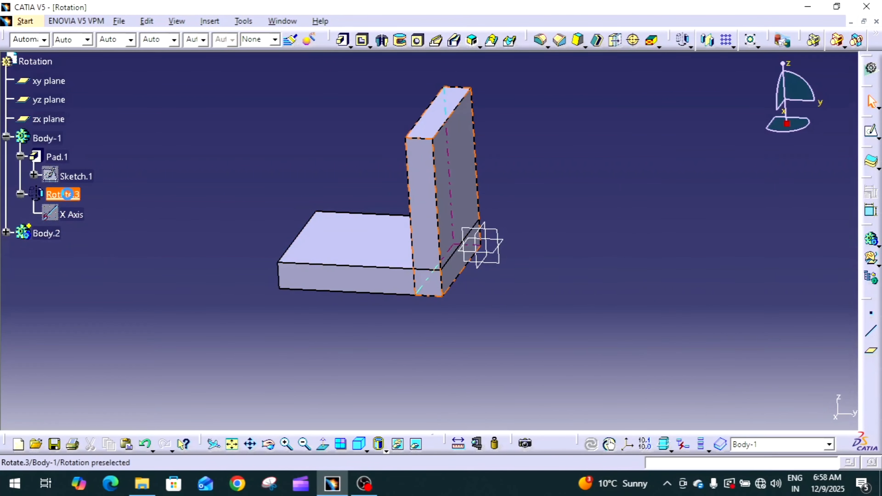
Delete the Axis-Two Elements rotation feature from Body-1.
right_click(68, 194)
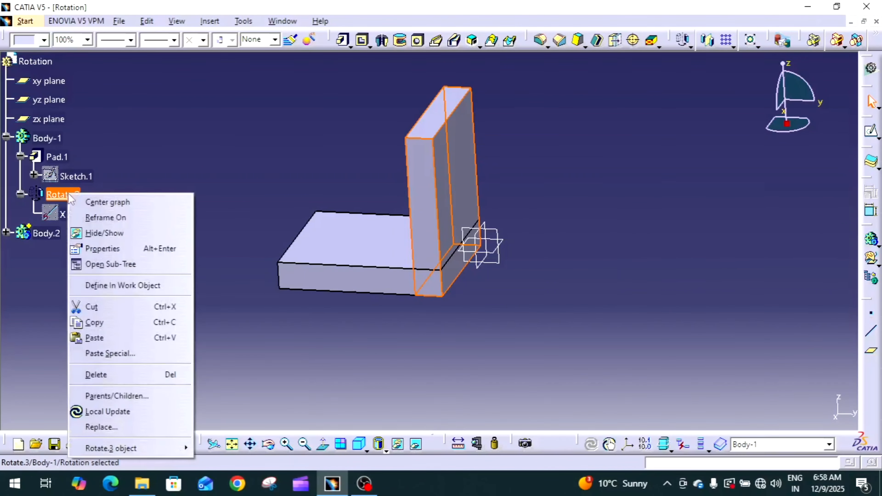
click(114, 374)
click(776, 411)
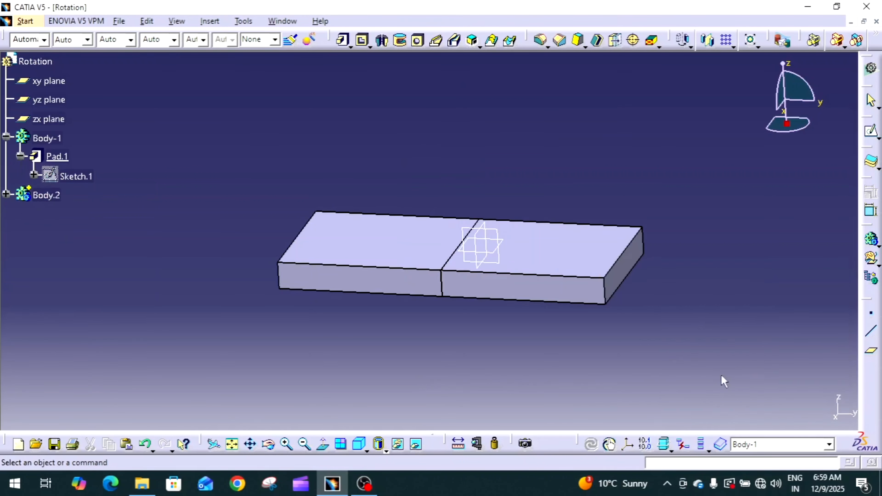
middle_click(606, 327)
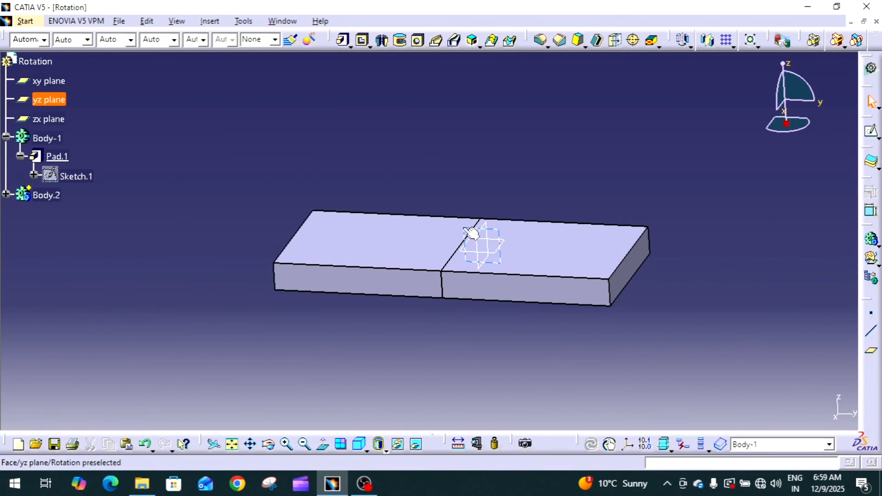
Sketch three points on the xy plane: one at the origin and two beyond the bodies' far edge, on opposite sides of the H axis.
click(476, 252)
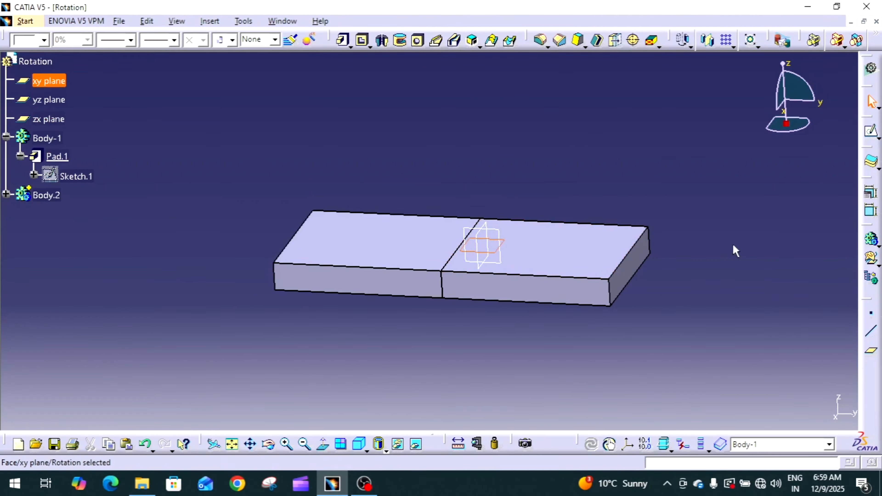
click(870, 132)
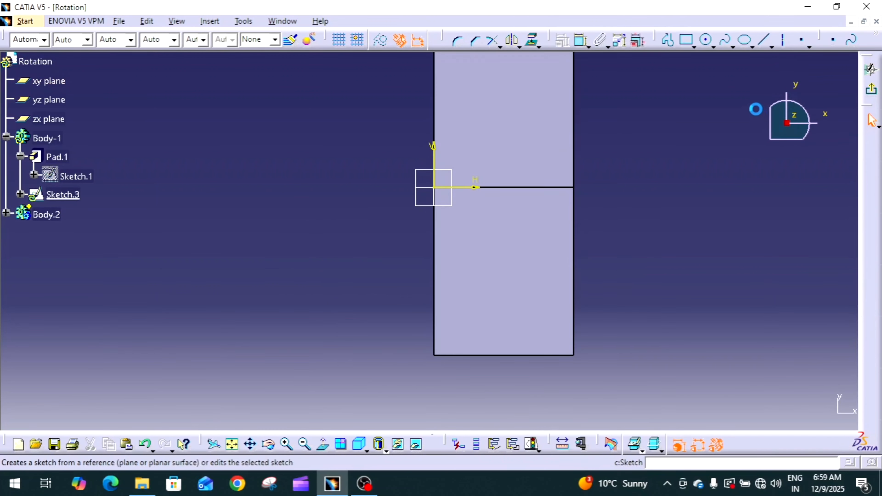
click(797, 40)
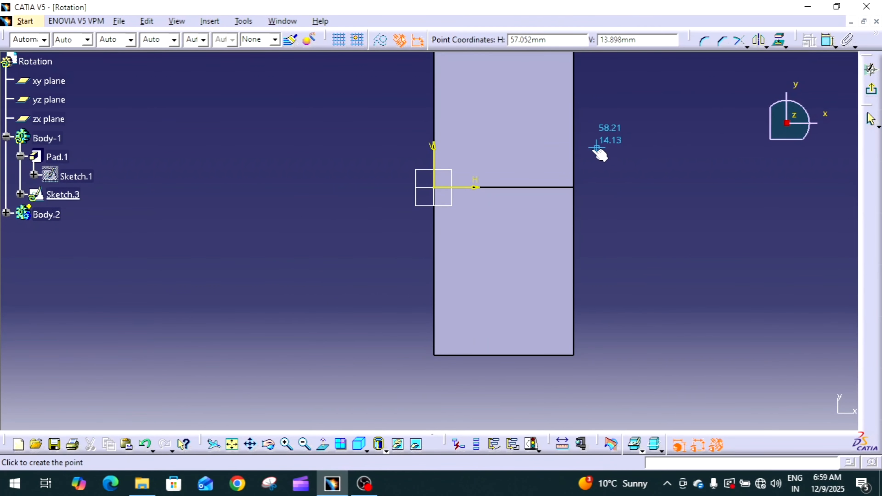
click(585, 134)
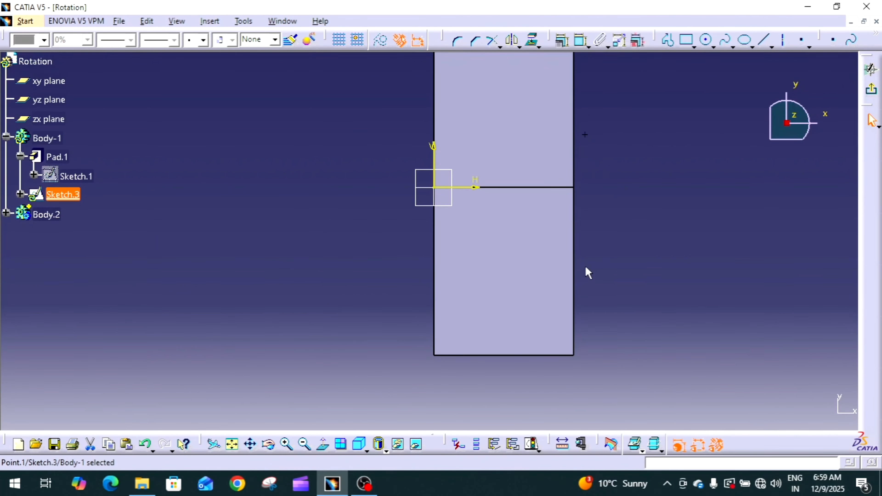
click(801, 40)
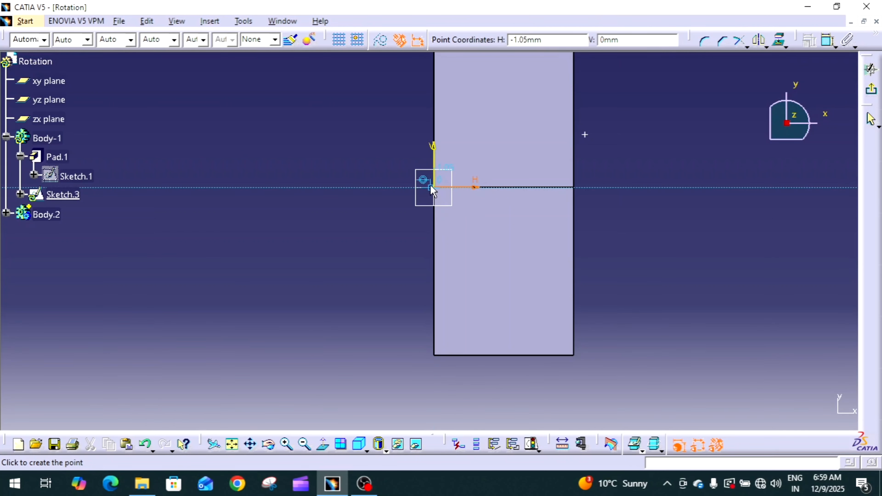
click(438, 188)
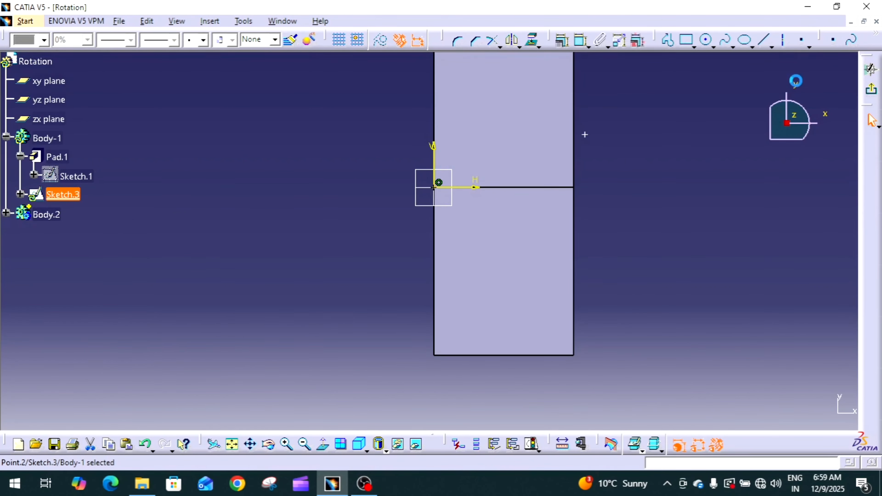
click(799, 40)
click(604, 246)
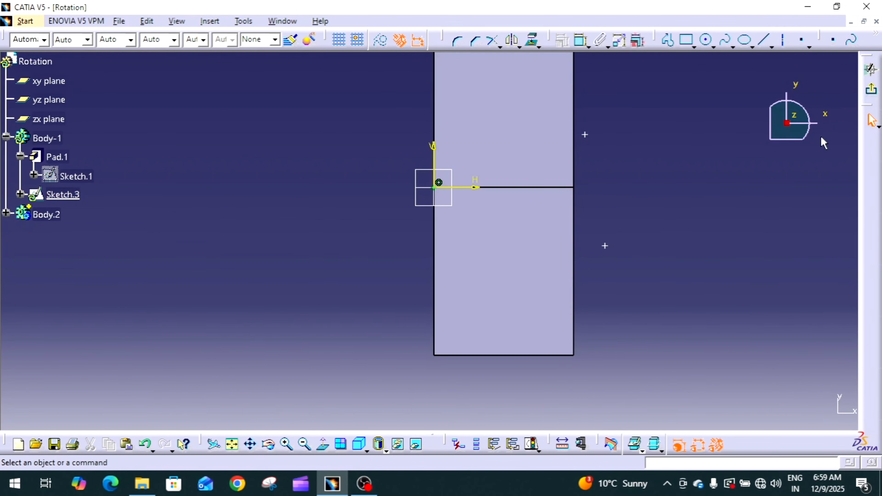
click(877, 87)
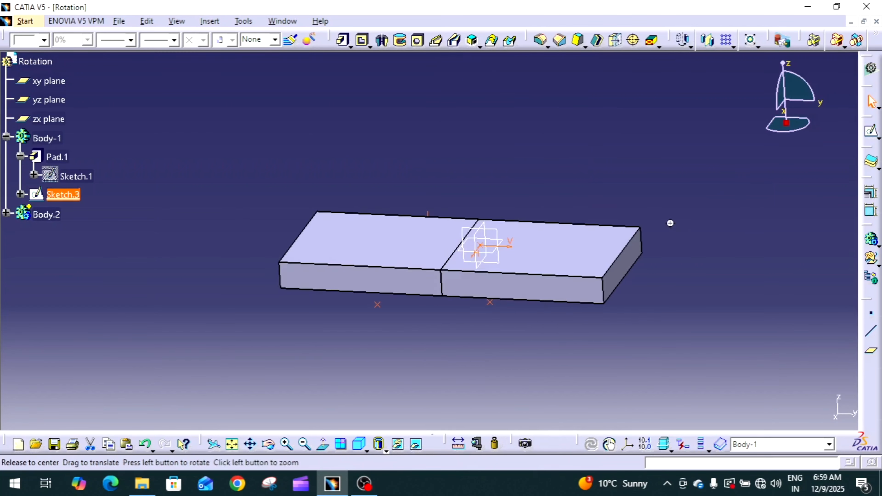
click(666, 205)
Rotate Body-1 in Three Points mode, using the positive-V sketch point first, the negative-V point second and the origin point third.
click(682, 40)
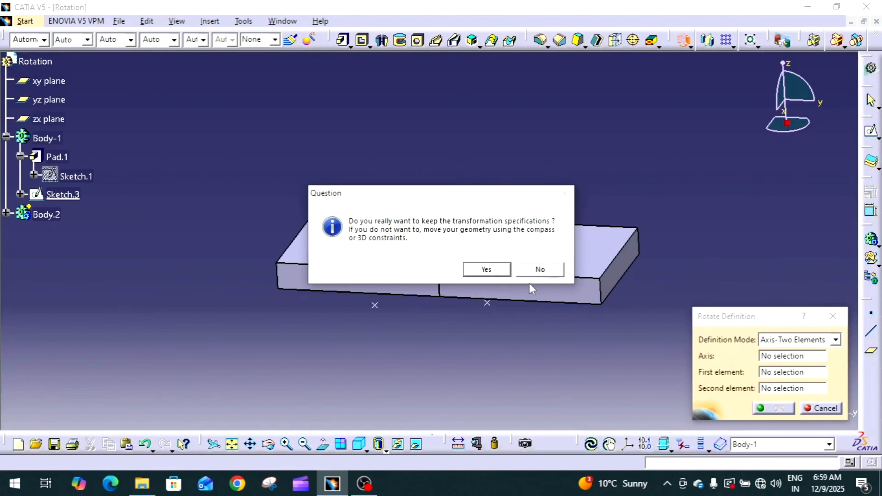
click(486, 269)
click(783, 339)
click(796, 373)
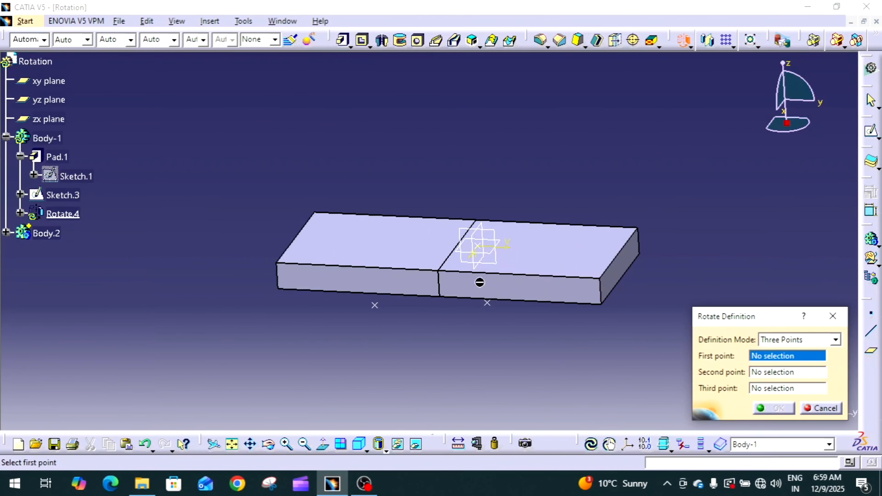
click(487, 302)
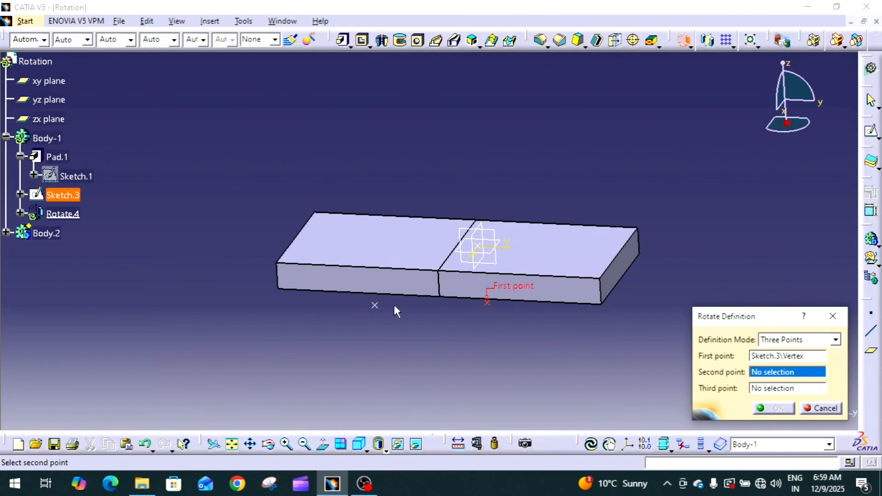
click(376, 305)
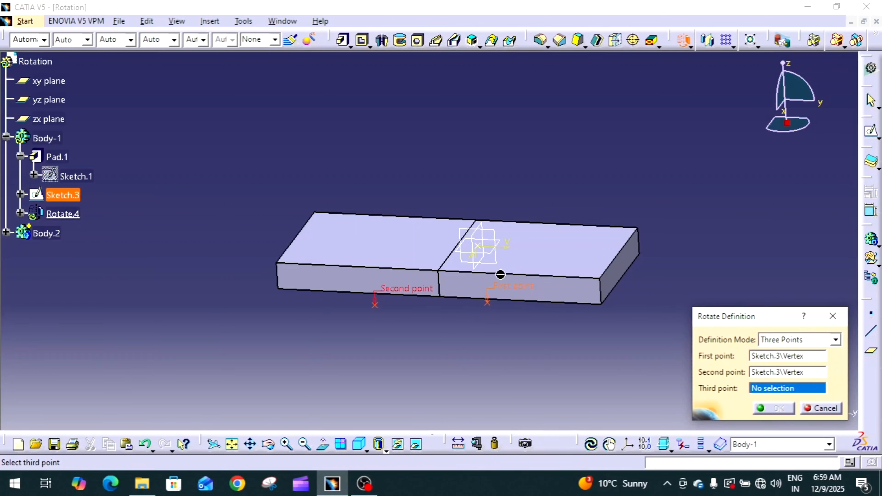
click(478, 245)
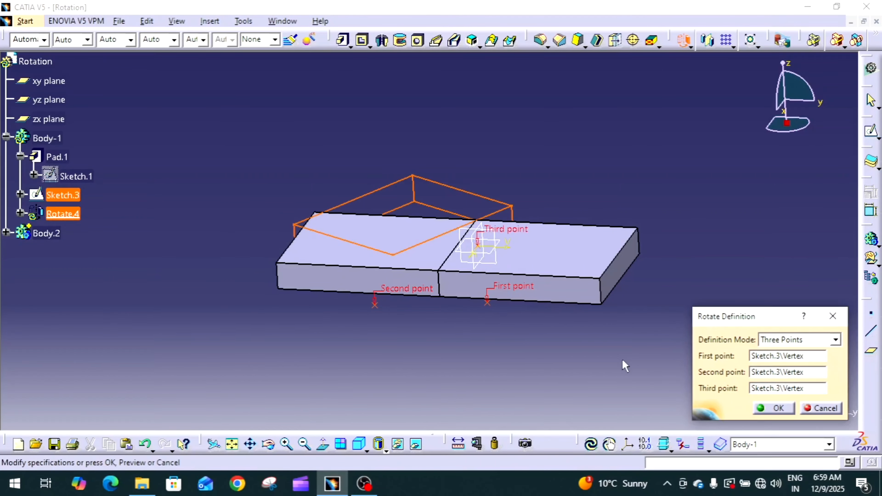
click(769, 410)
mouse_move(475, 326)
middle_down()
mouse_move(505, 414)
mouse_move(469, 306)
mouse_move(455, 335)
mouse_move(492, 323)
middle_up()
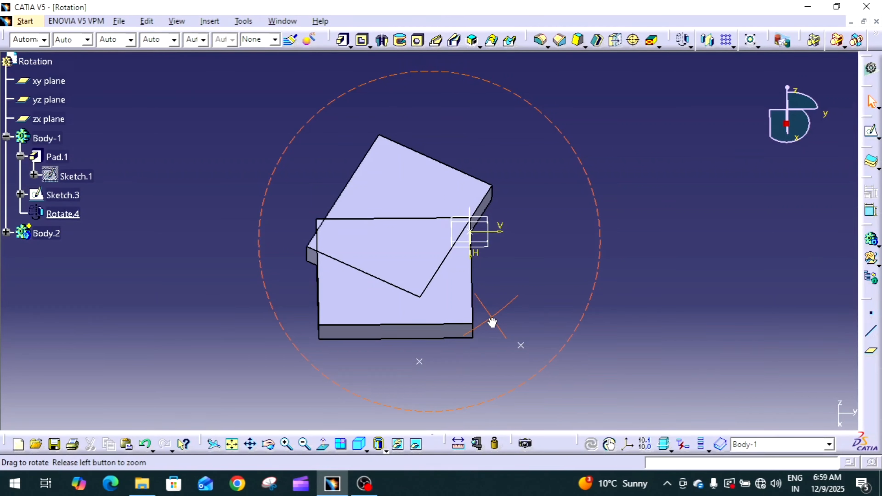
middle_drag(493, 322, 484, 315)
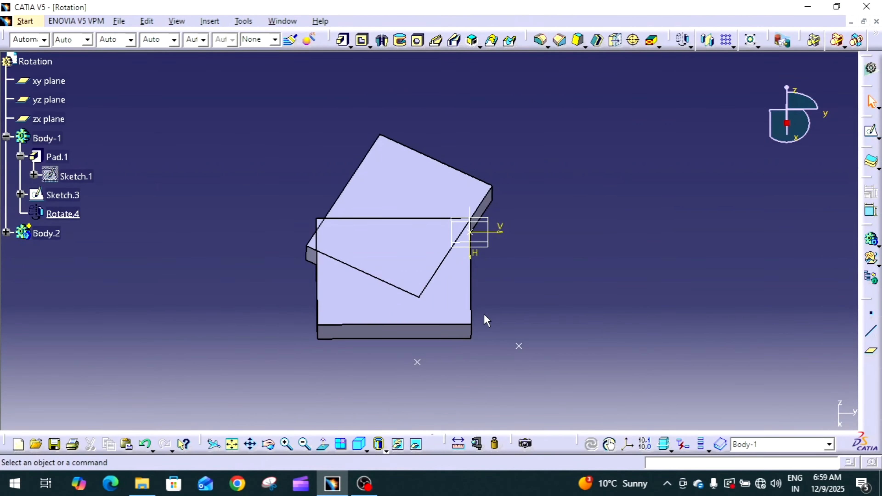